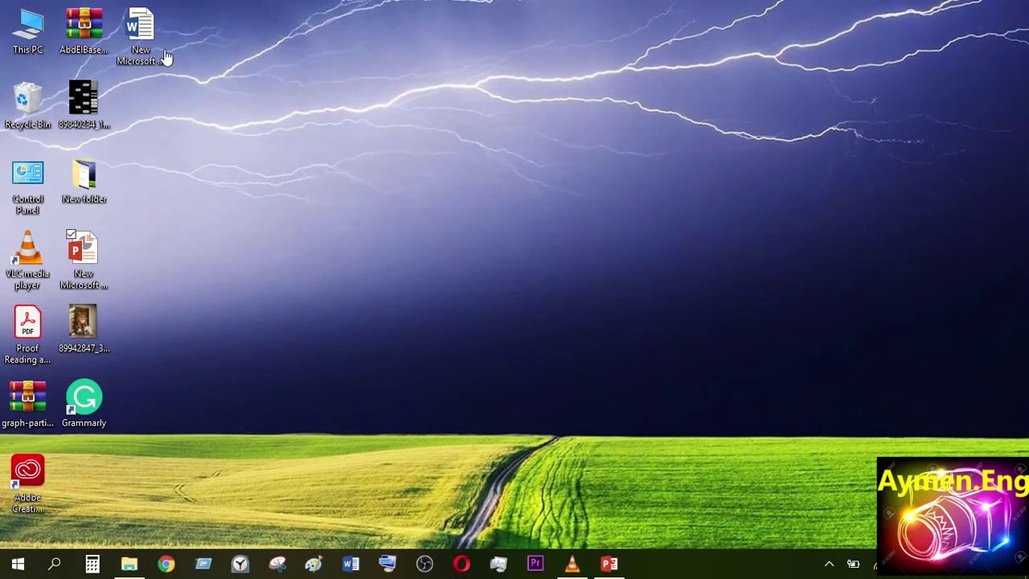
- Open New Microsoft Word Document.docx from the desktop and view its Info page (0 bytes, 1 page)
left_click(139, 30)
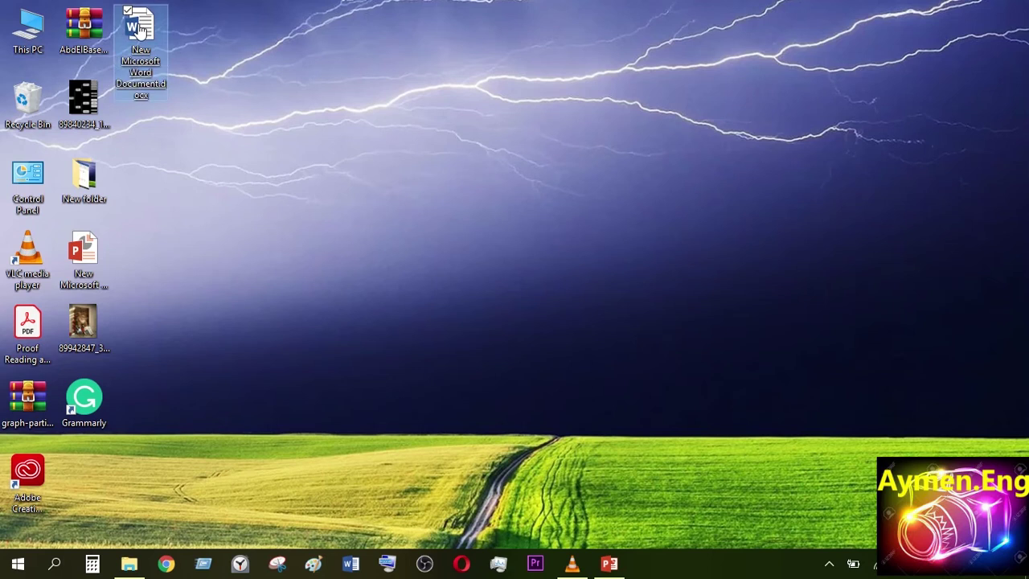
double_click(139, 31)
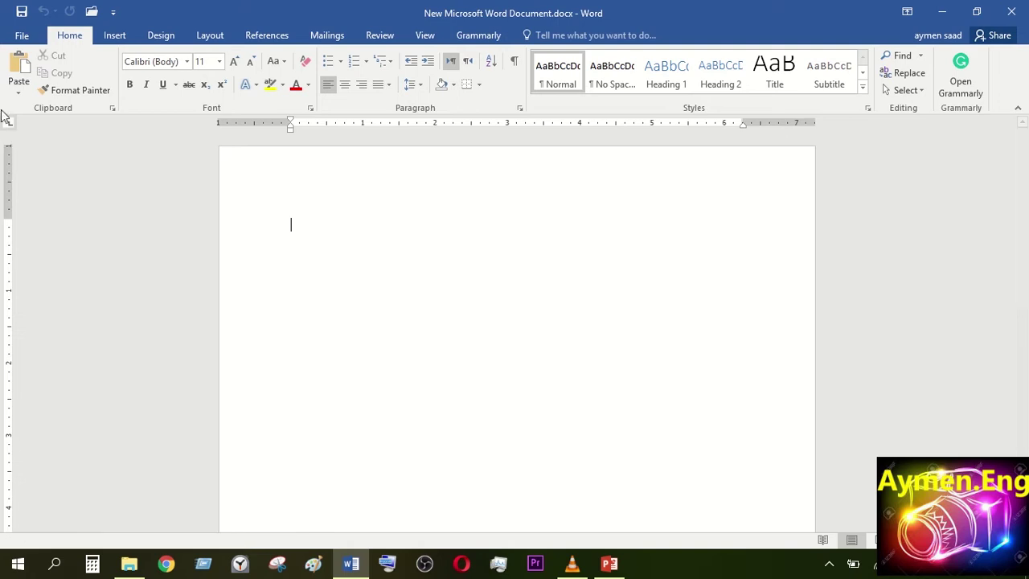
left_click(16, 36)
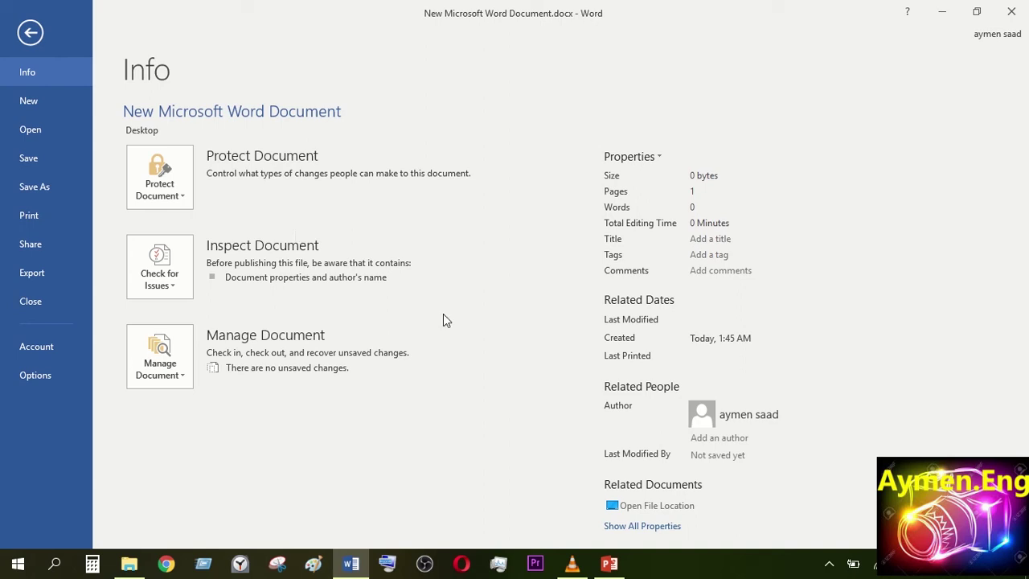
- Create a blank Document1 and view its Info page showing Not saved yet and 0 words
left_click(30, 101)
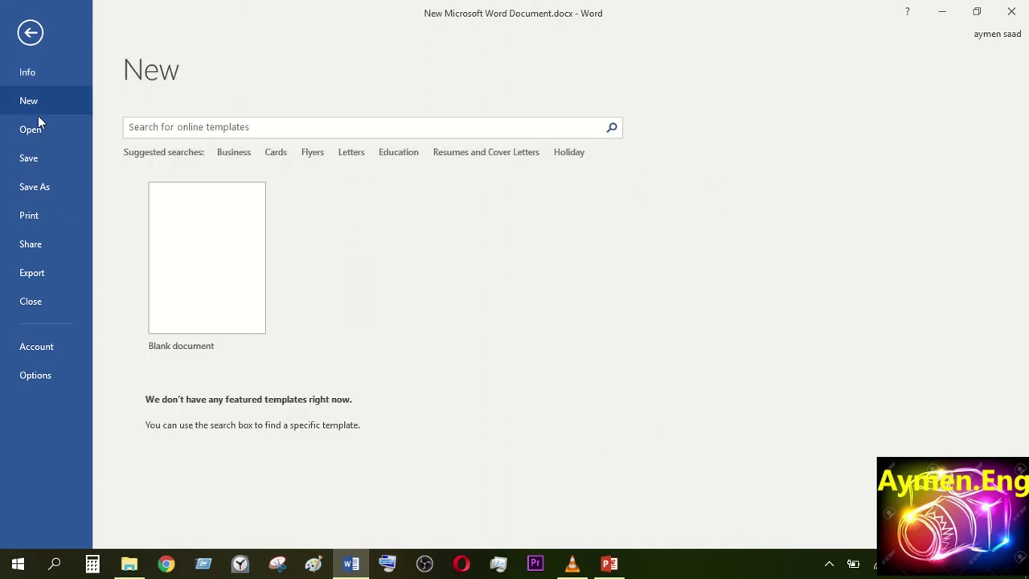
left_click(213, 293)
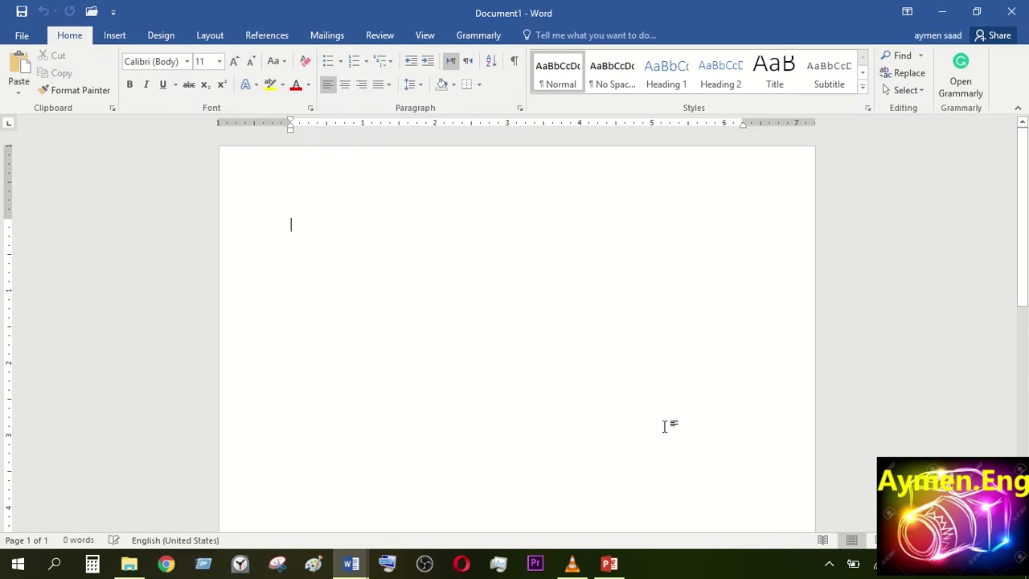
left_click(355, 560)
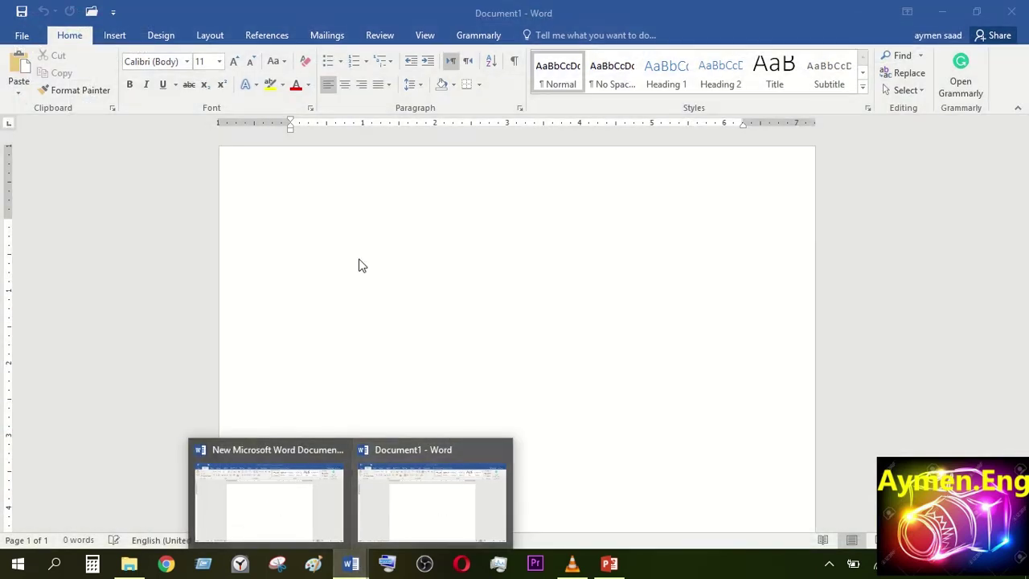
left_click(358, 265)
left_click(21, 35)
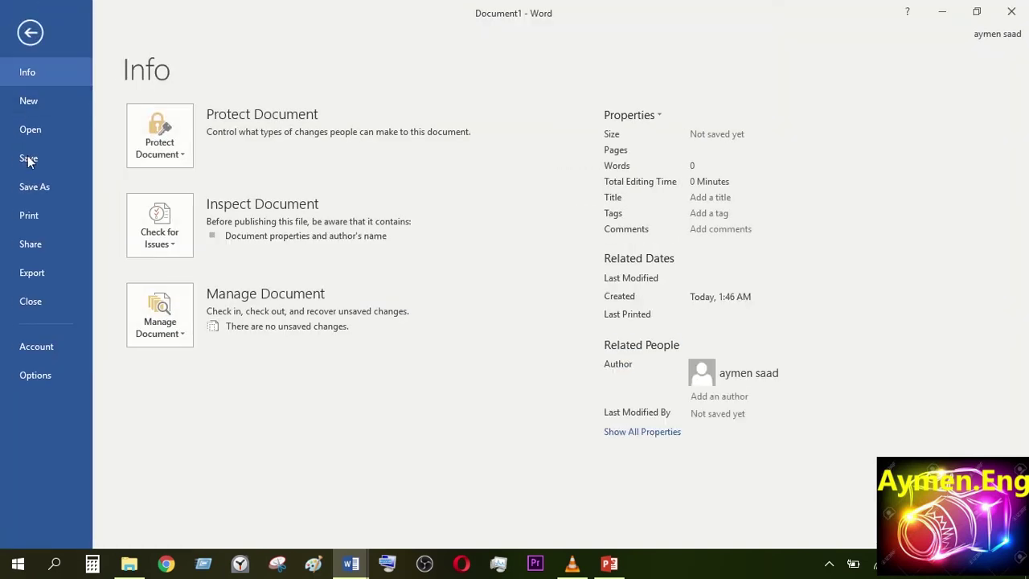
- Find the Blue grey resume template in the New gallery and create Document2 from it
left_click(28, 101)
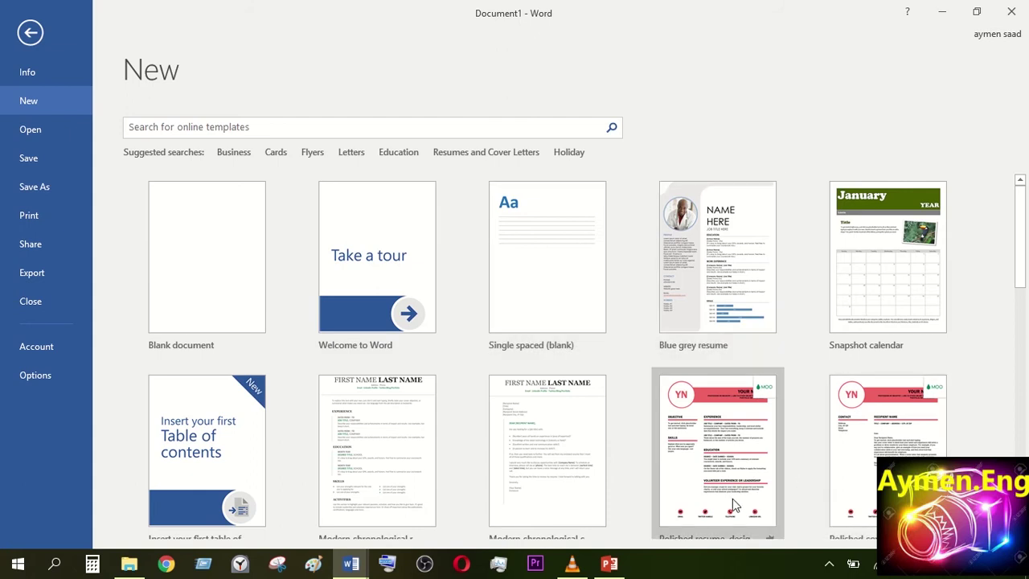
scroll(406, 455, "down", 1)
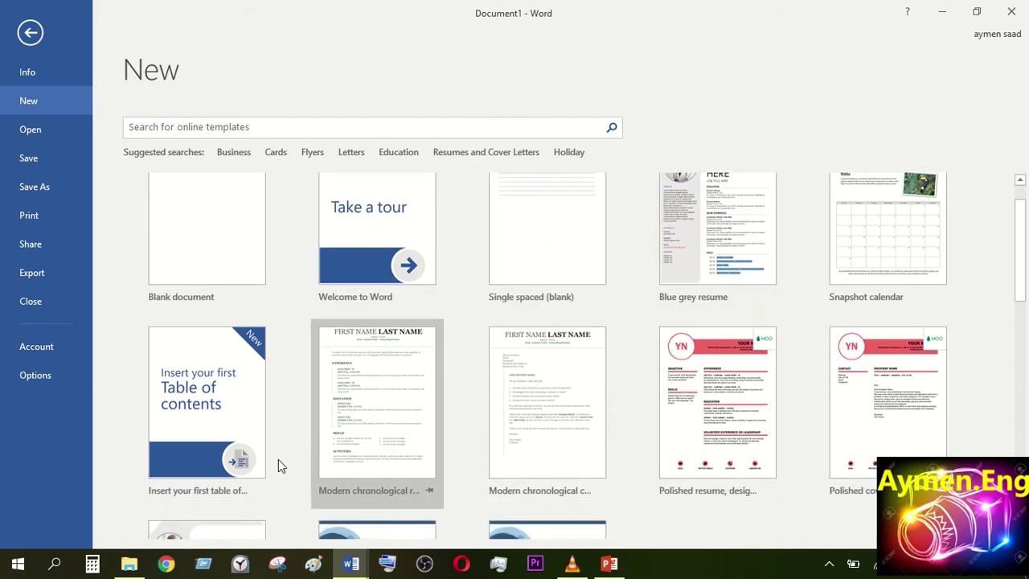
scroll(588, 456, "down", 1)
scroll(588, 456, "up", 2)
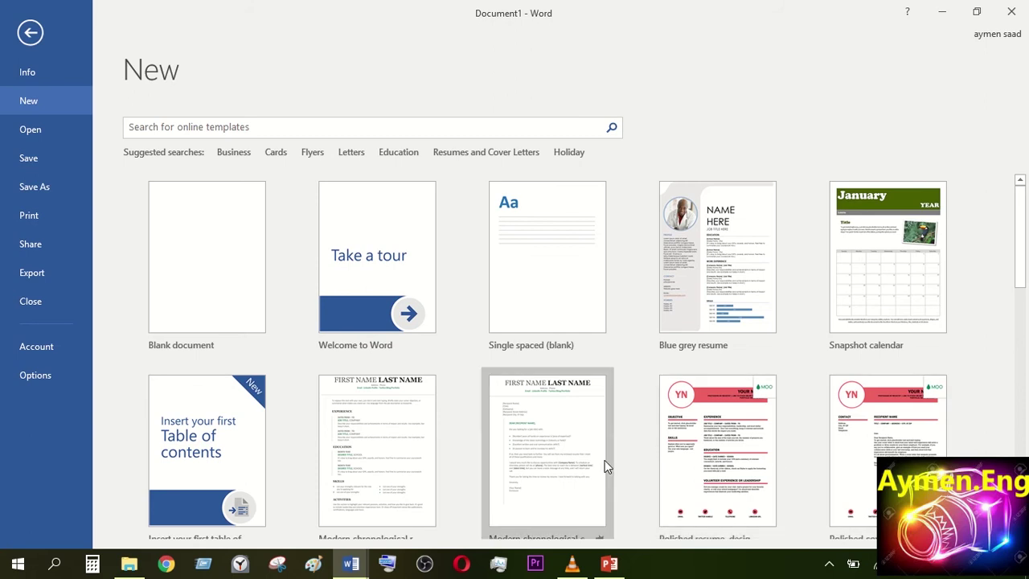
scroll(581, 466, "down", 1)
scroll(395, 459, "down", 3)
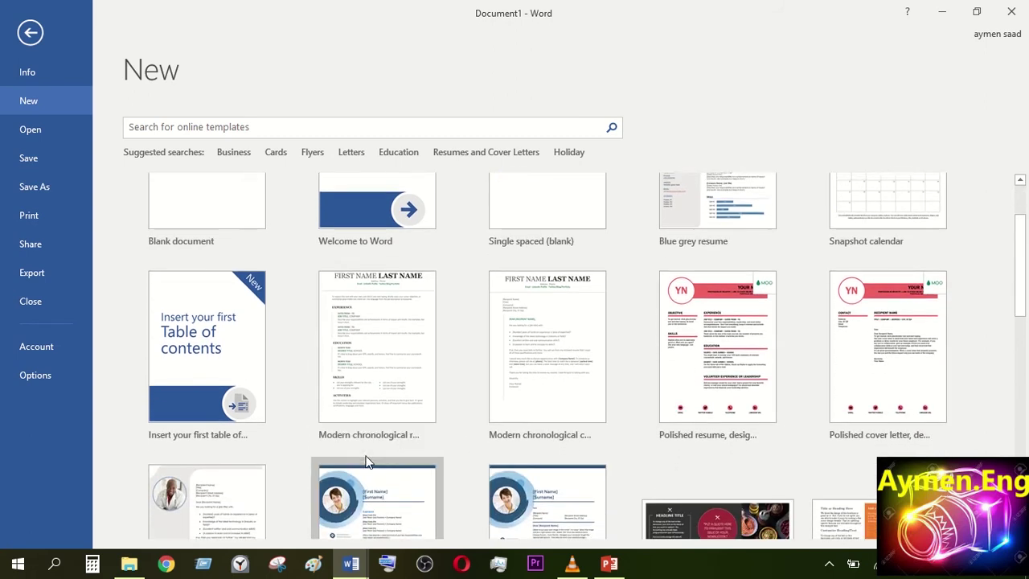
scroll(366, 460, "down", 1)
scroll(748, 402, "up", 3)
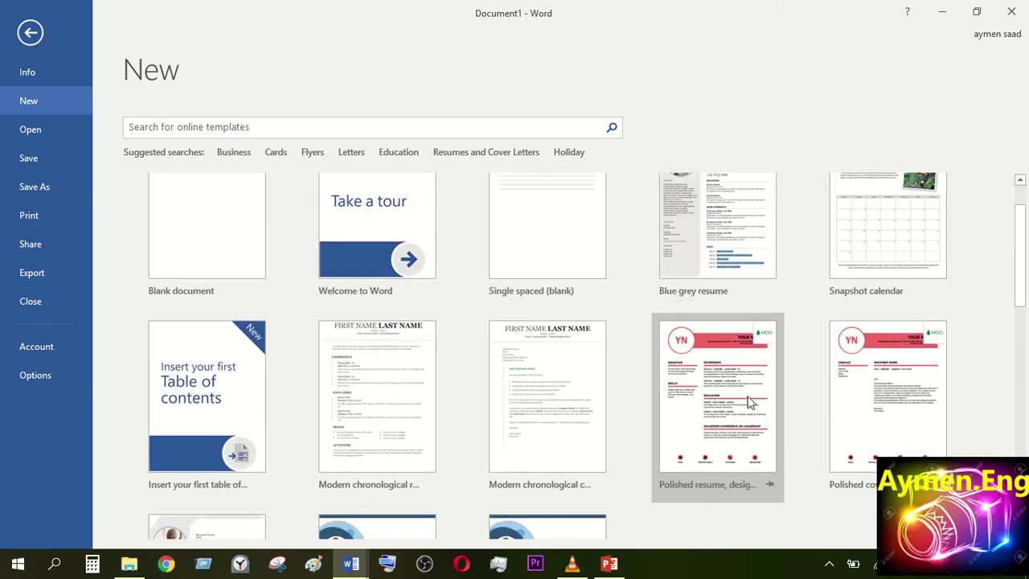
scroll(816, 399, "up", 1)
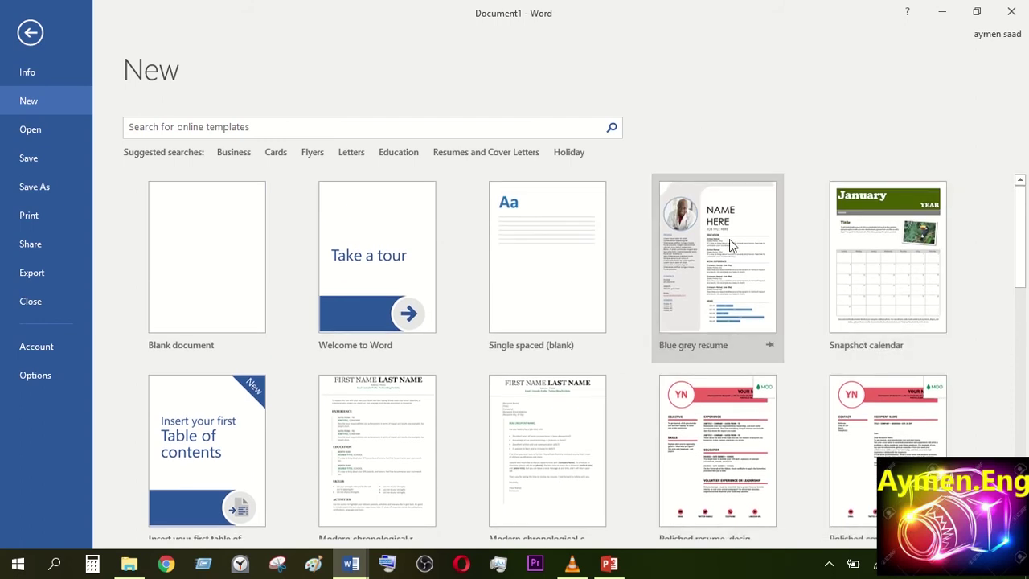
left_click(729, 239)
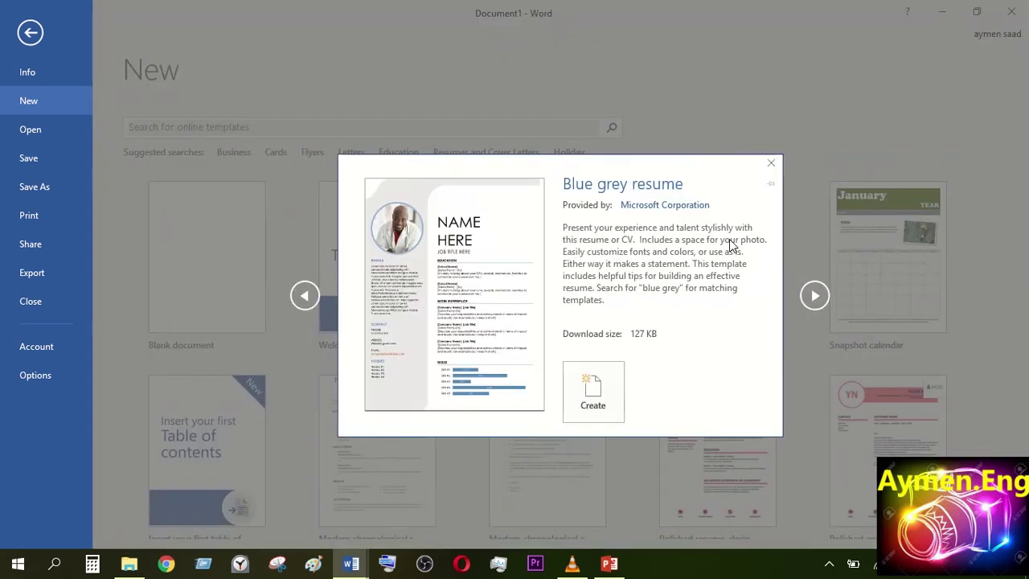
left_click(601, 404)
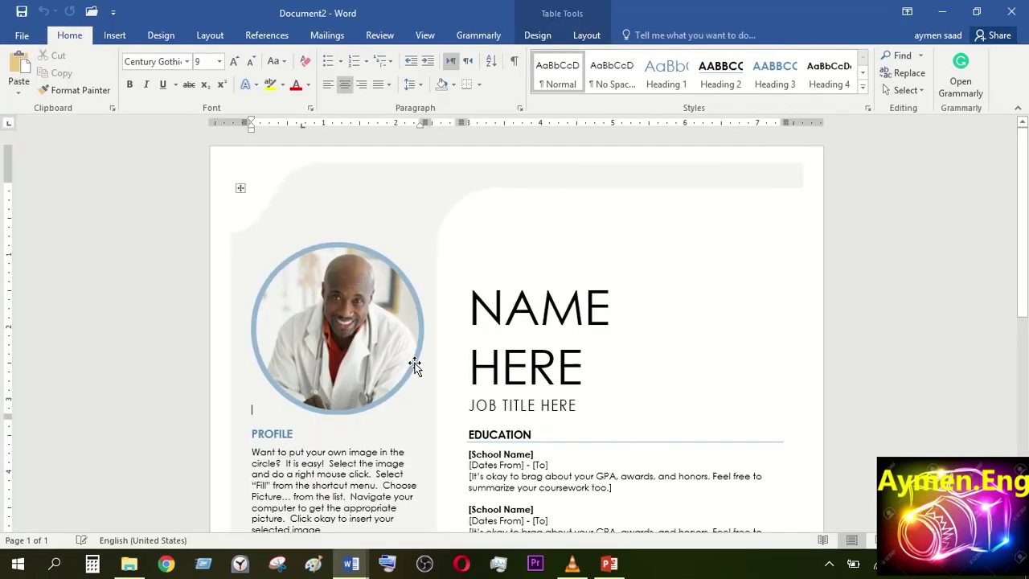
- Select the profile photo, NAME HERE heading and Profile placeholder paragraphs in the resume
scroll(506, 410, "down", 1)
scroll(505, 409, "up", 3)
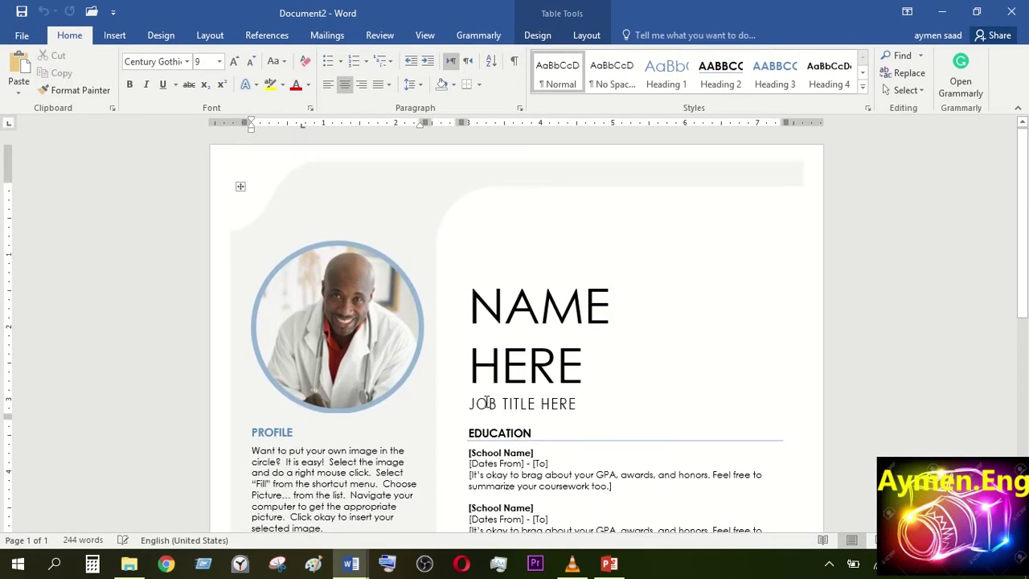
left_click(364, 328)
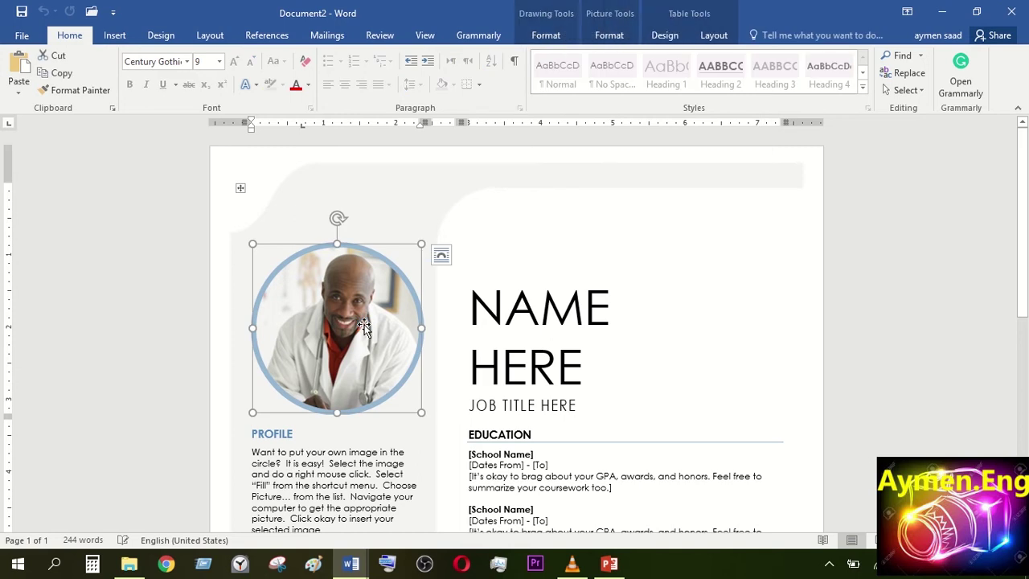
left_click(567, 315)
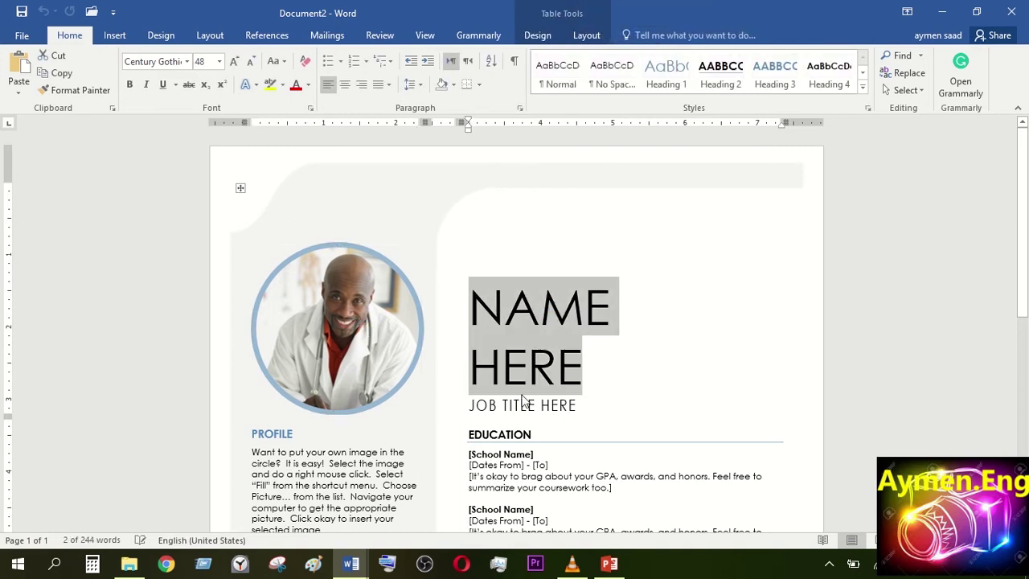
scroll(525, 402, "down", 3)
left_click(337, 362)
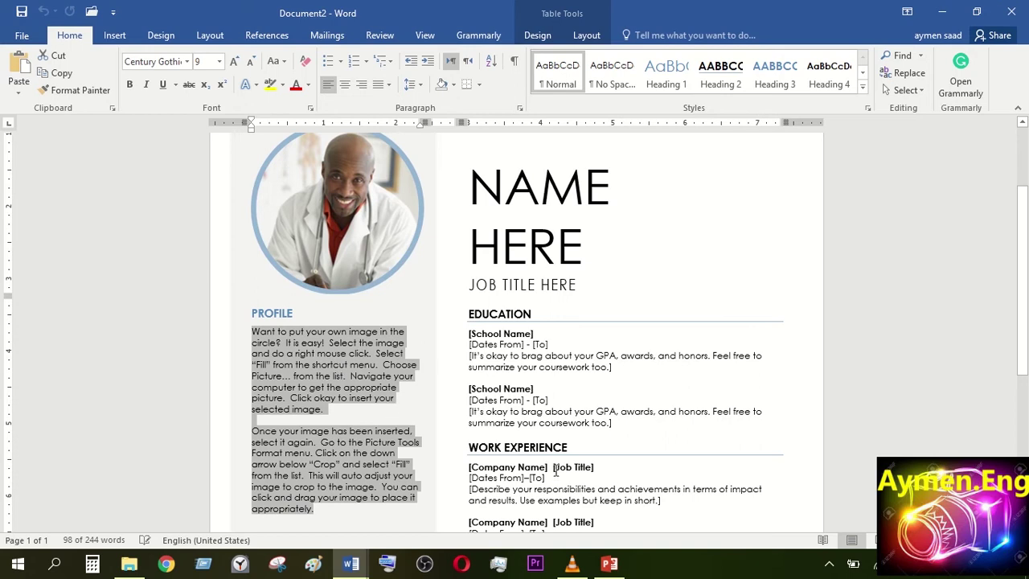
scroll(527, 276, "down", 3)
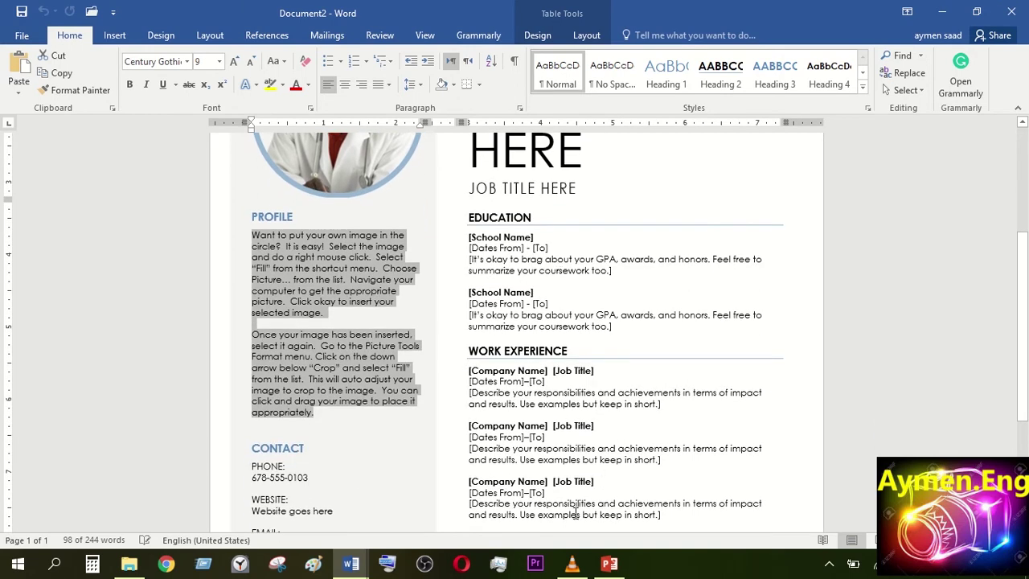
scroll(575, 513, "down", 5)
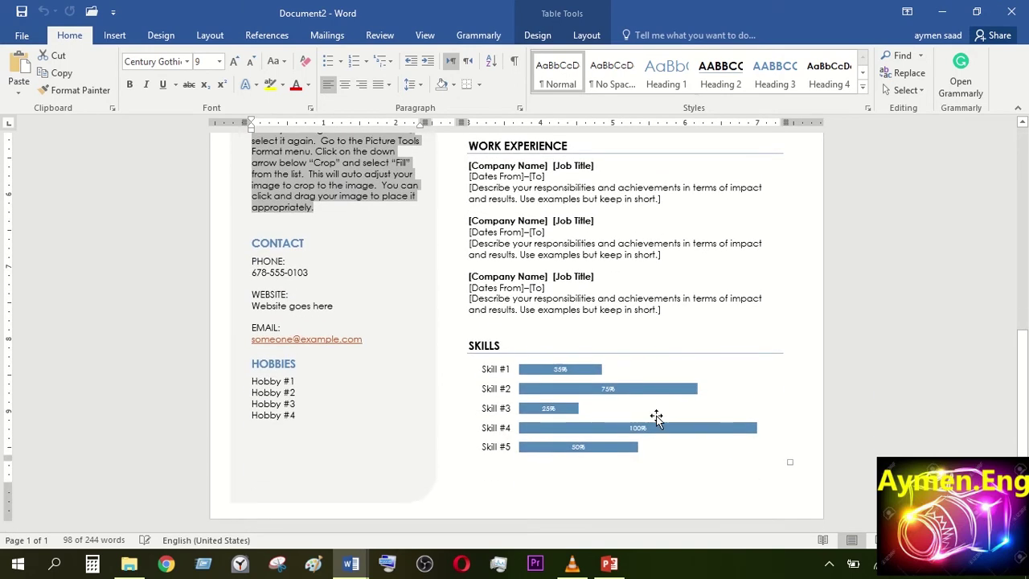
- Inspect the Skills bar chart, its Skill #1–#5 labels and plot area, then deselect it
left_click(597, 370)
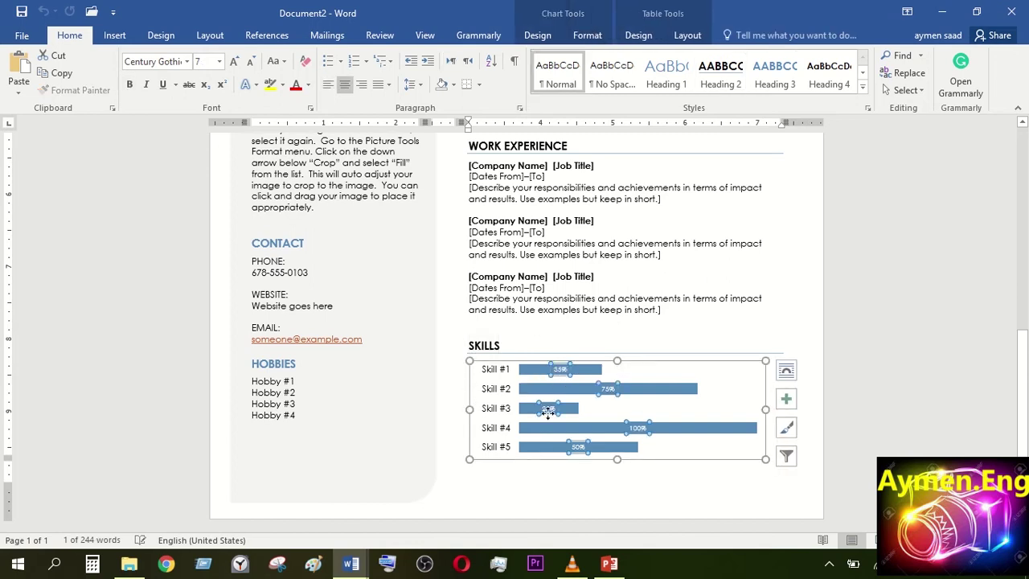
left_click(498, 379)
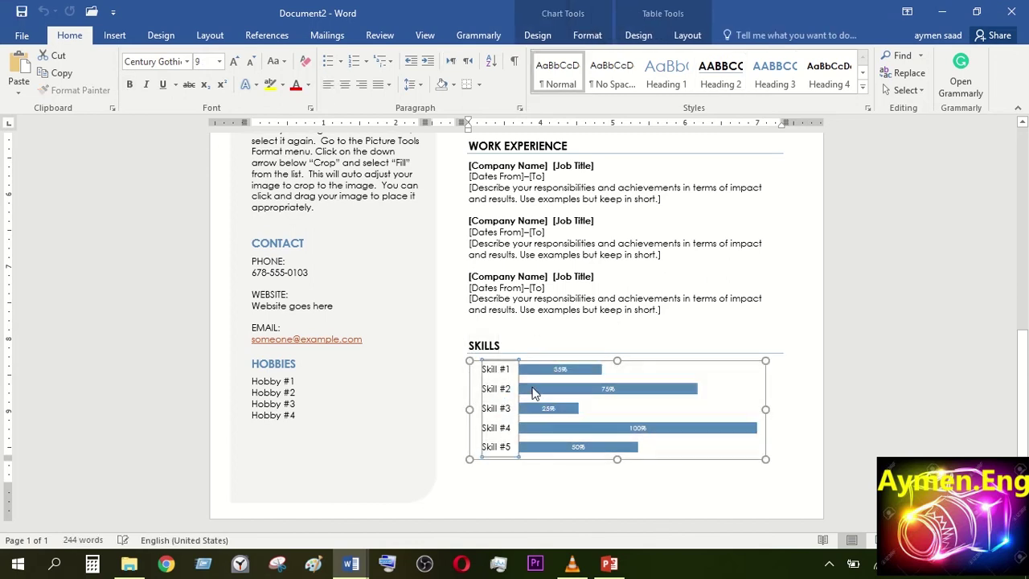
left_click(650, 416)
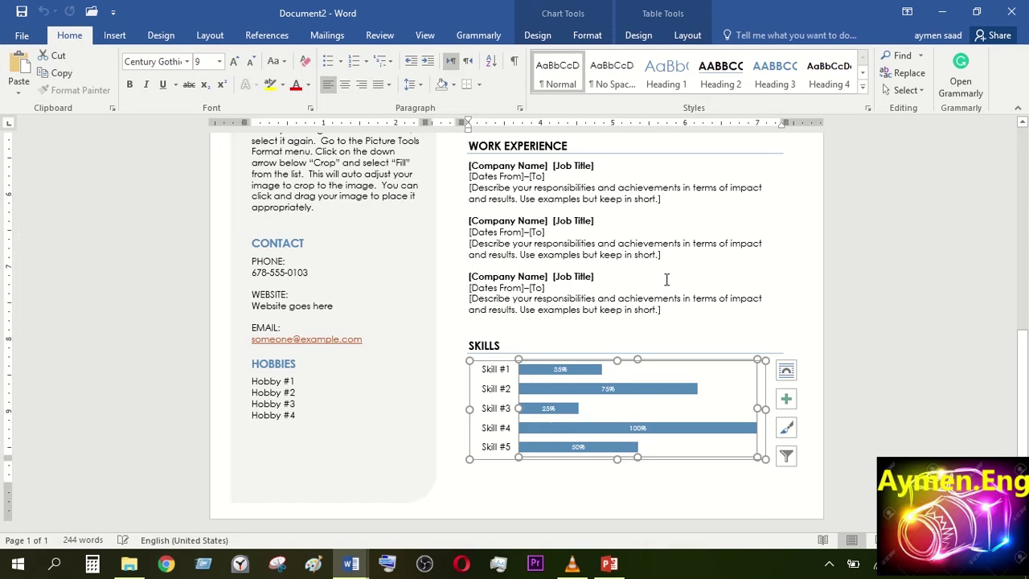
left_click(667, 279)
- Return to the top of the resume and select the profile photo
scroll(671, 242, "up", 8)
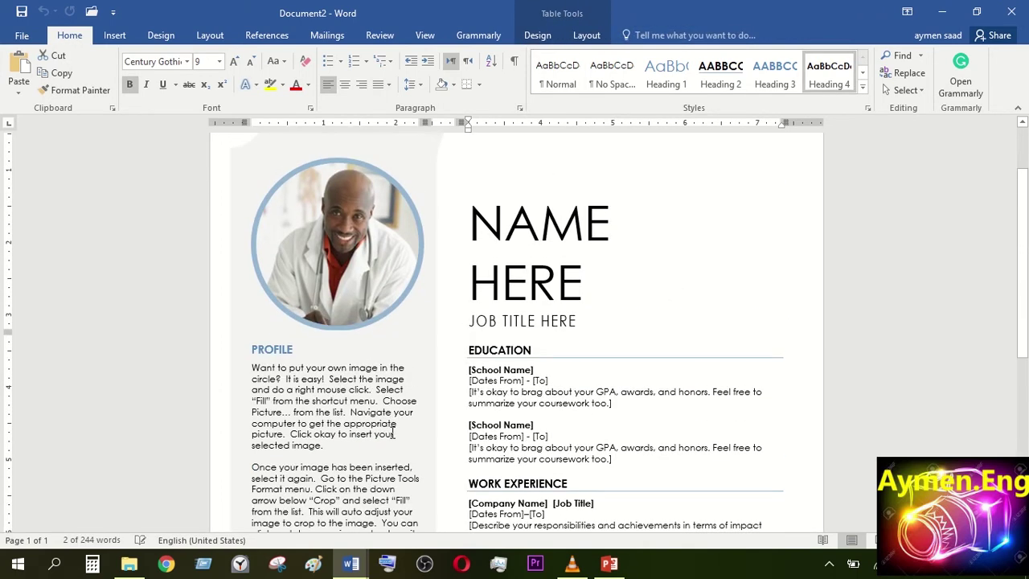
scroll(394, 433, "down", 4)
scroll(393, 433, "down", 4)
scroll(394, 433, "up", 4)
scroll(392, 433, "up", 5)
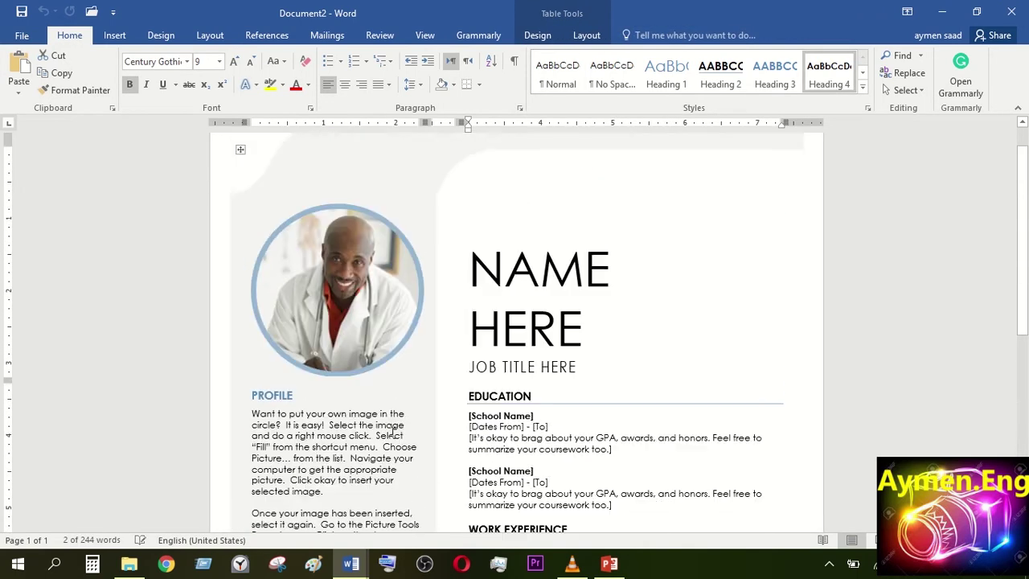
scroll(391, 433, "up", 1)
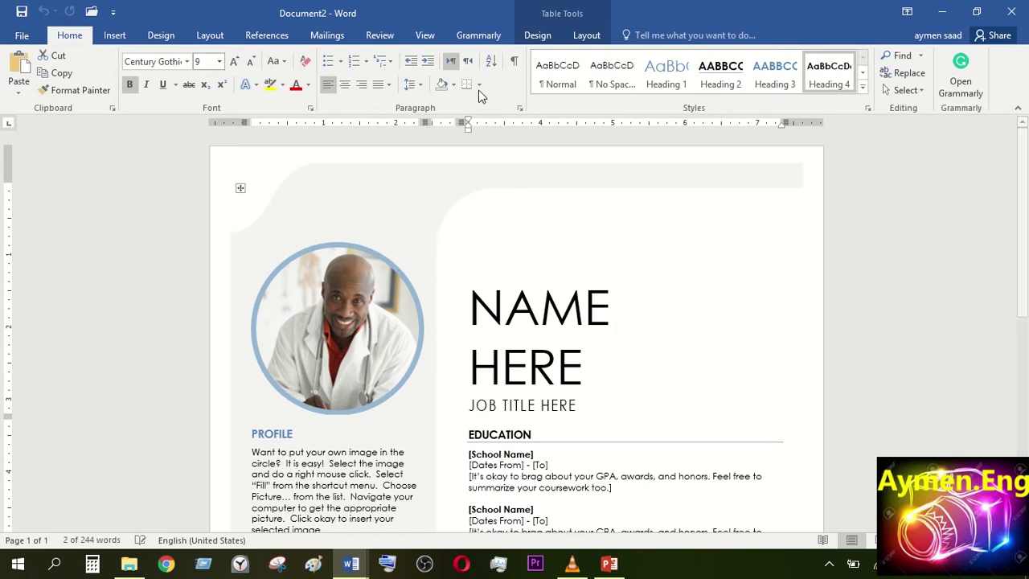
left_click(352, 343)
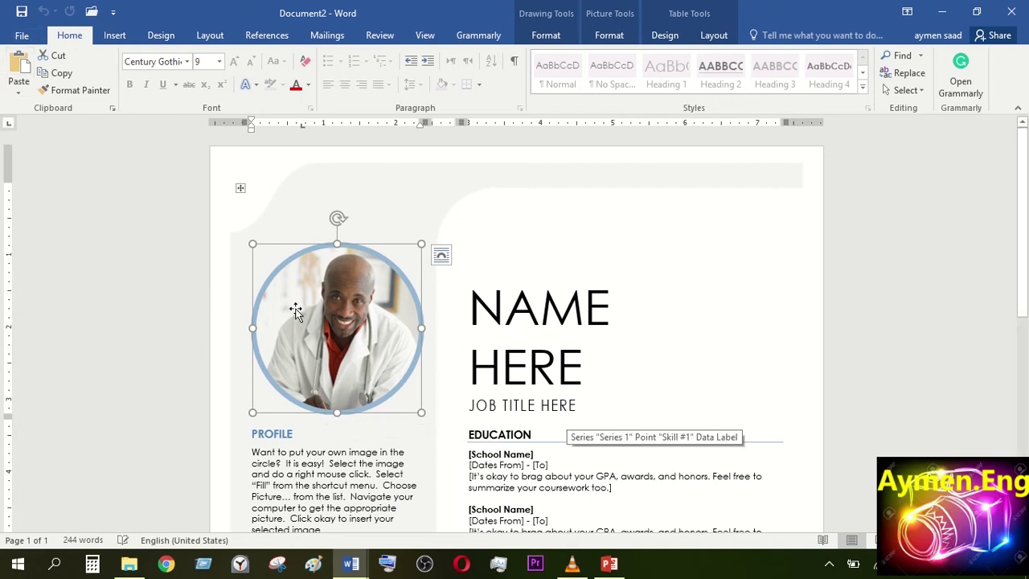
- Search the online Word templates for Cards
left_click(22, 37)
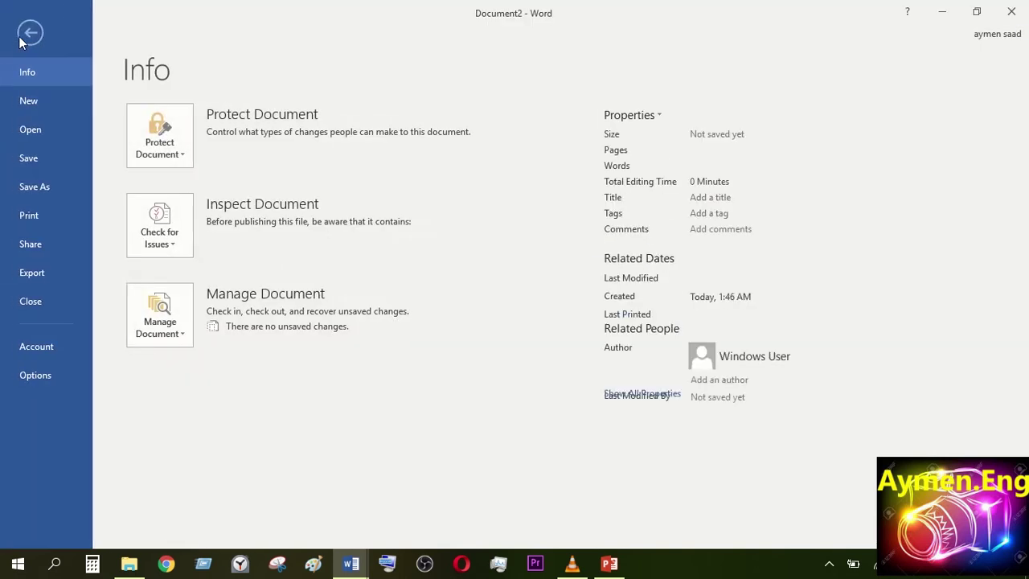
left_click(25, 101)
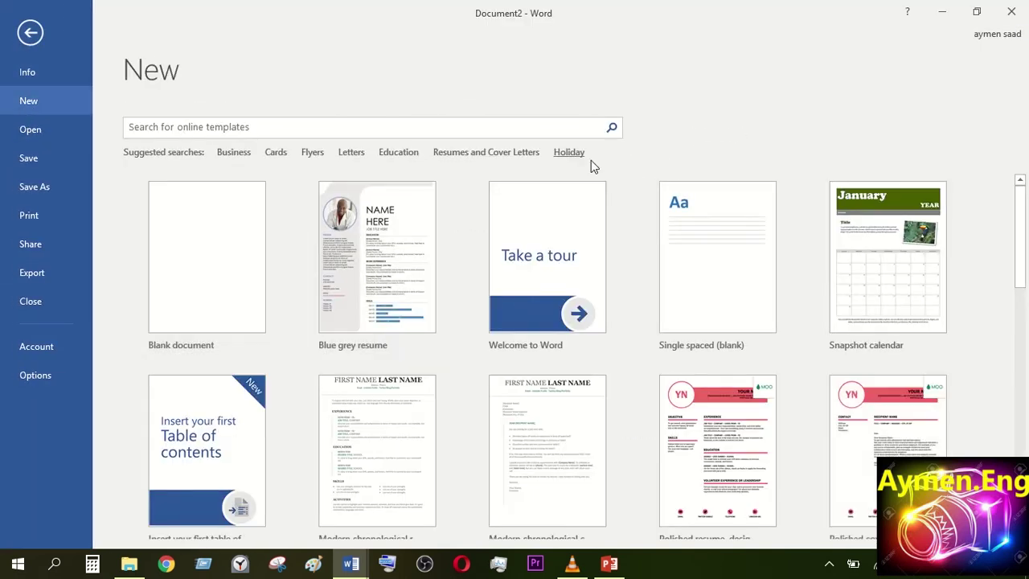
left_click(277, 153)
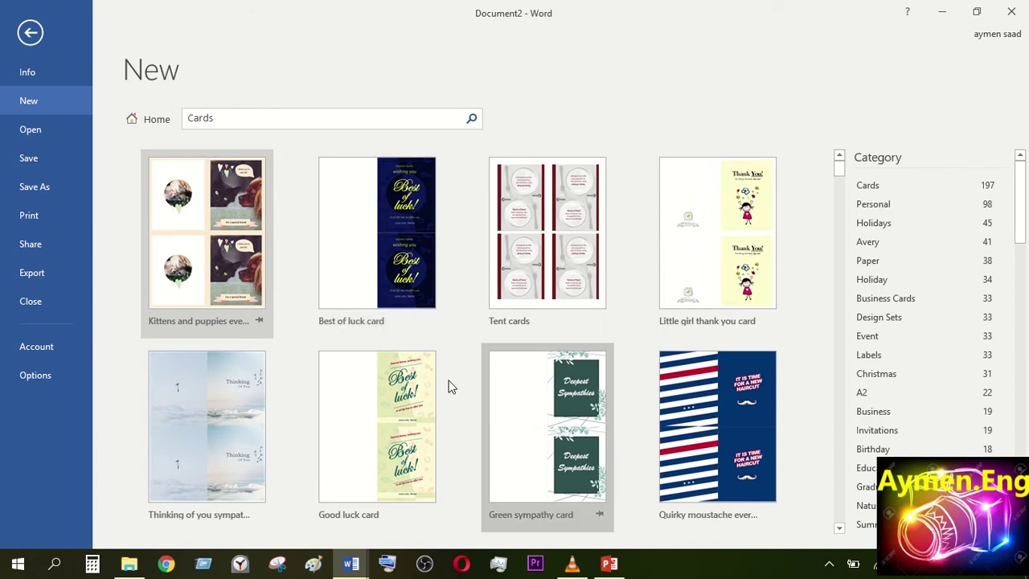
scroll(611, 338, "down", 1)
scroll(635, 329, "up", 1)
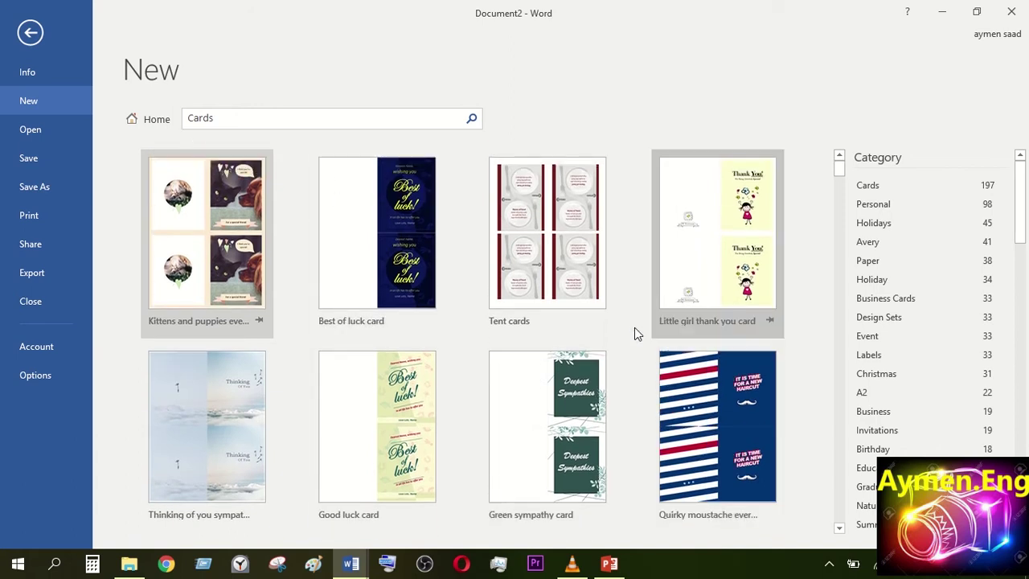
- Filter the Cards results to only the Holidays and Event categories
left_click(864, 205)
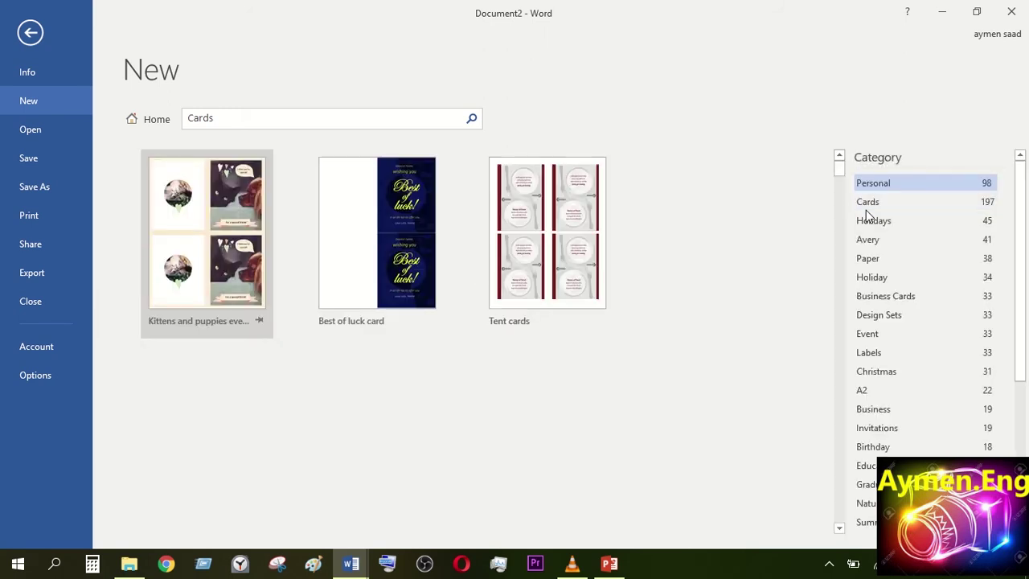
left_click(870, 206)
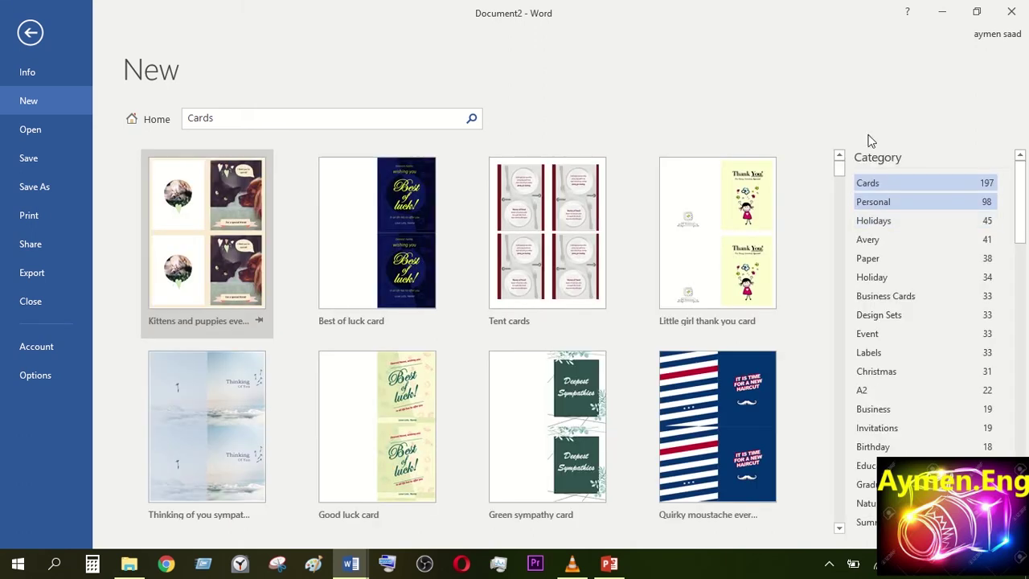
left_click(870, 221)
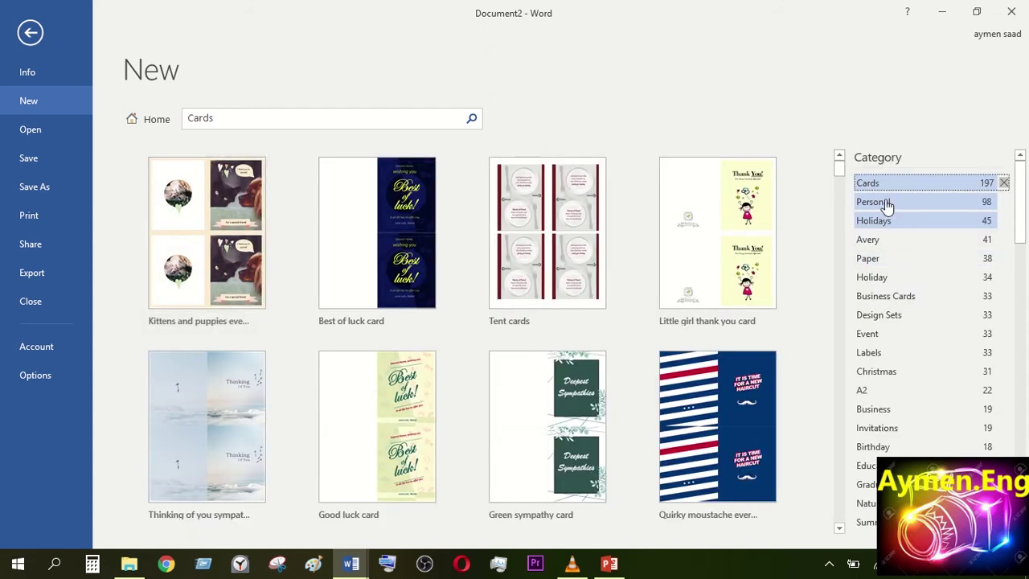
left_click(1005, 184)
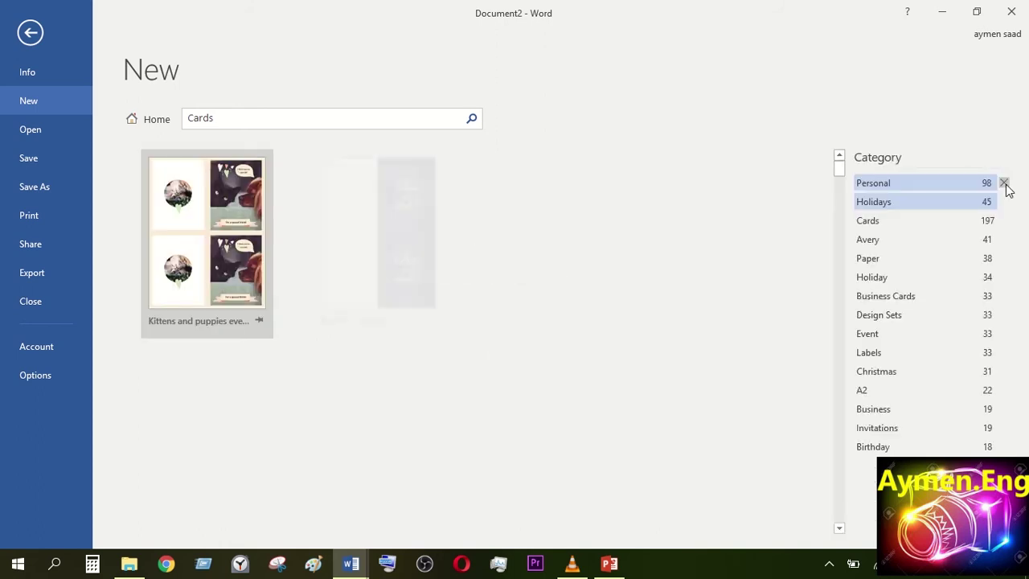
left_click(974, 229)
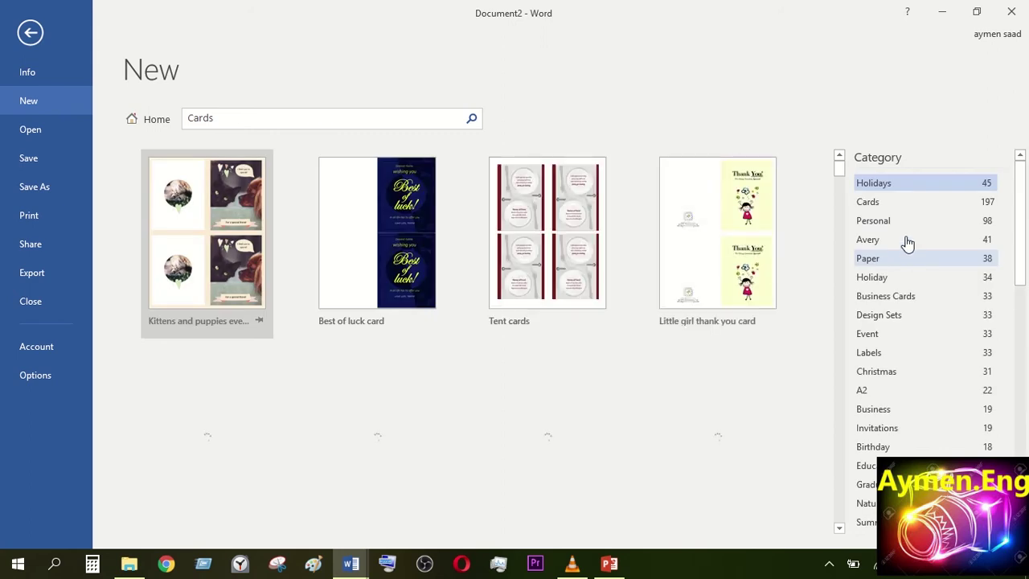
left_click(872, 341)
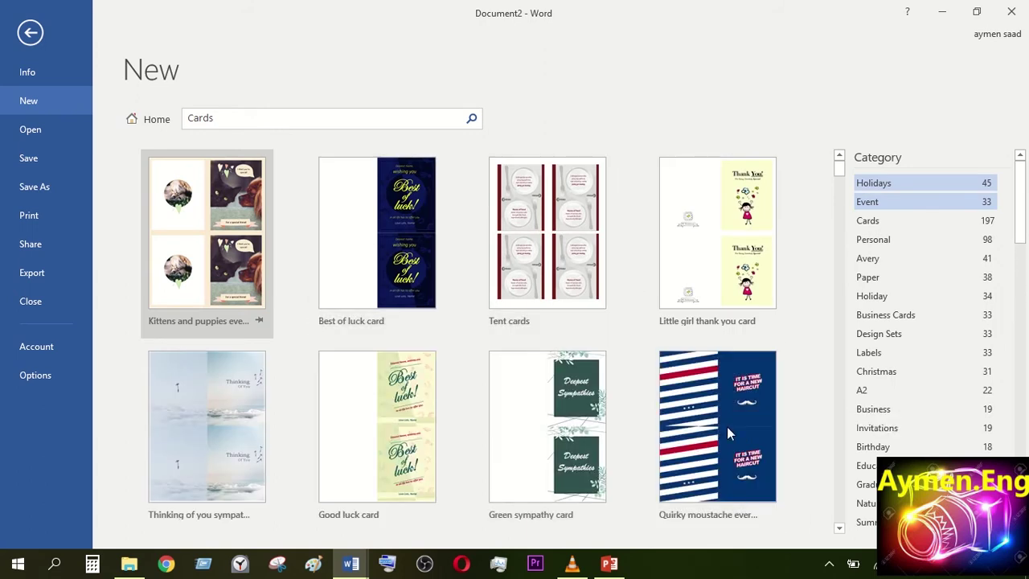
scroll(546, 366, "down", 3)
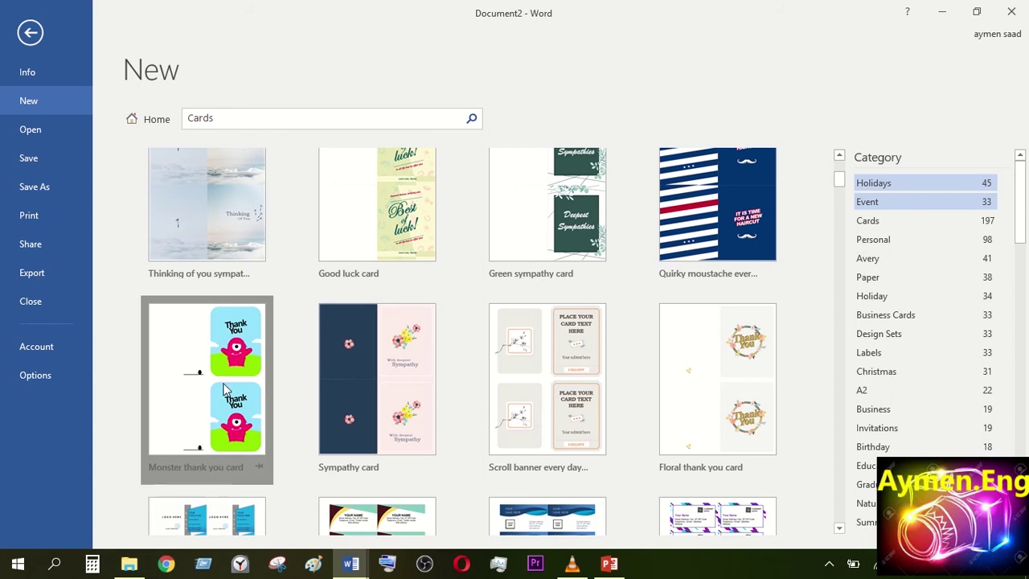
- Preview the Monster thank you card and the next seven card templates, then close the preview
left_click(216, 391)
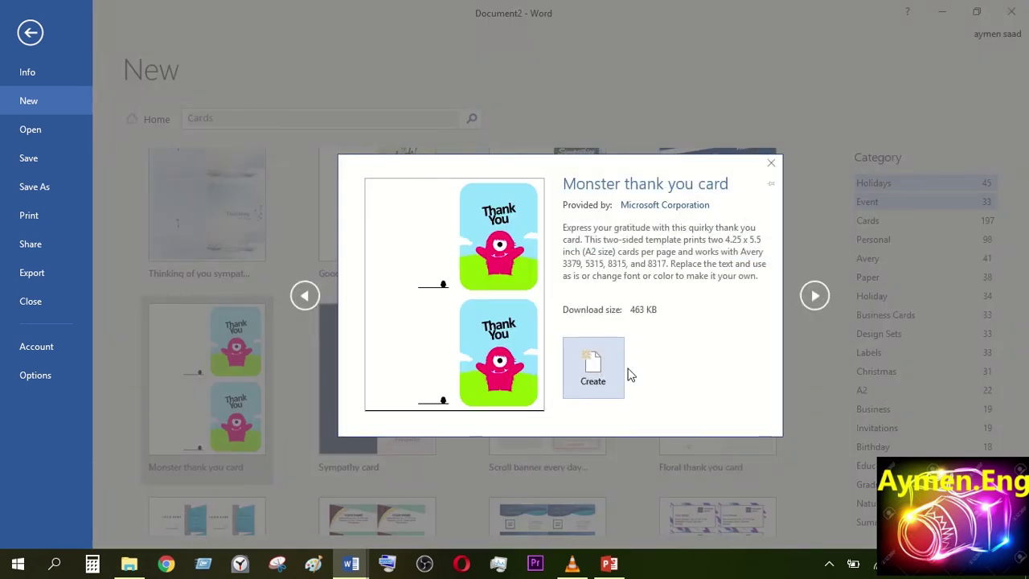
left_click(819, 300)
left_click(816, 296)
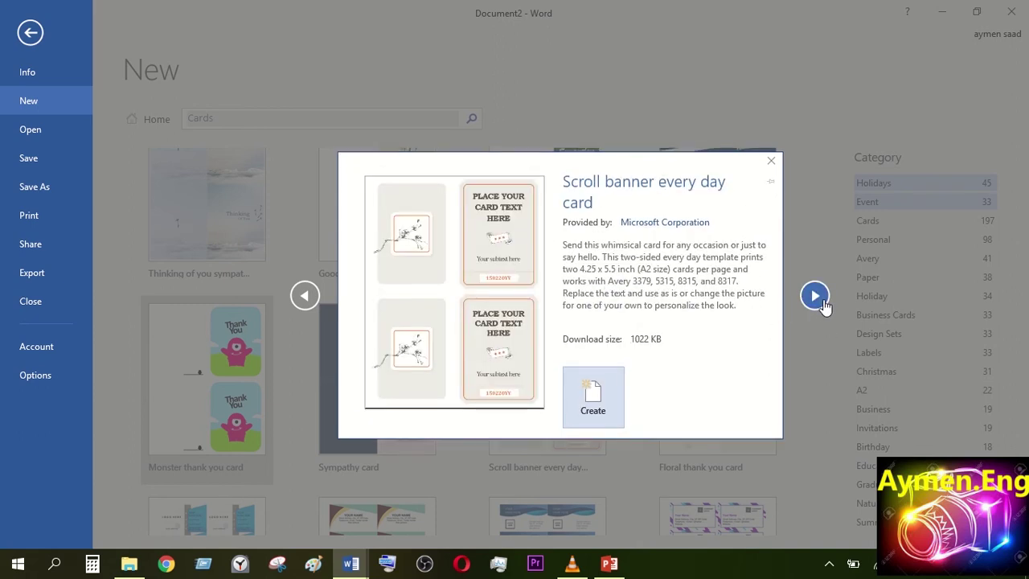
left_click(815, 296)
left_click(815, 296)
left_click(815, 296)
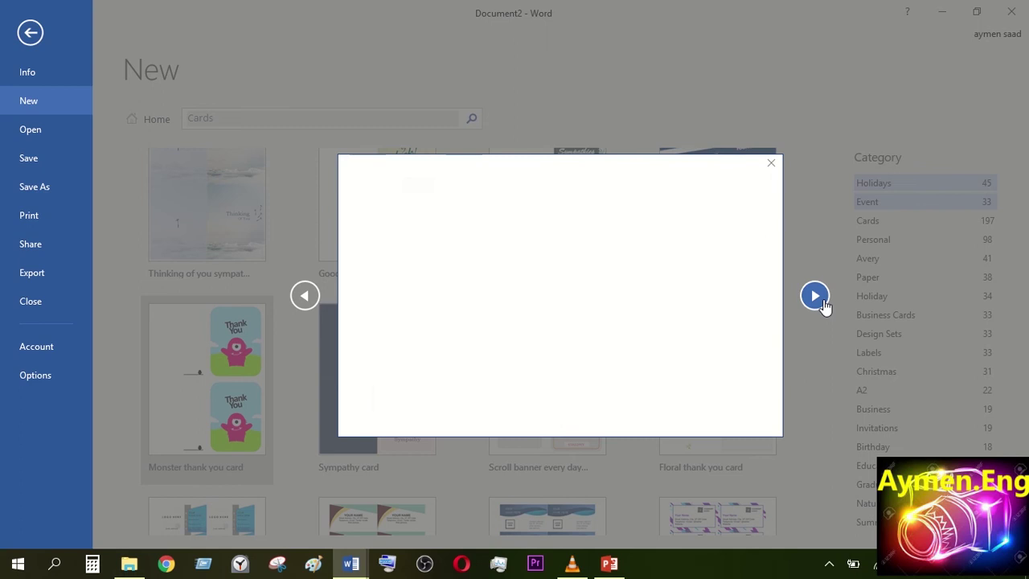
left_click(815, 296)
left_click(815, 296)
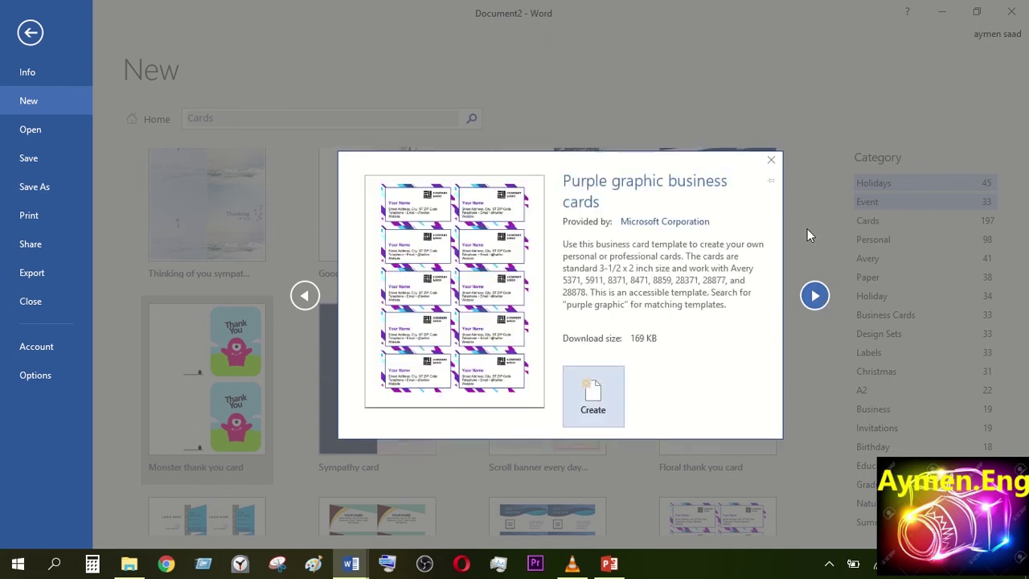
left_click(771, 163)
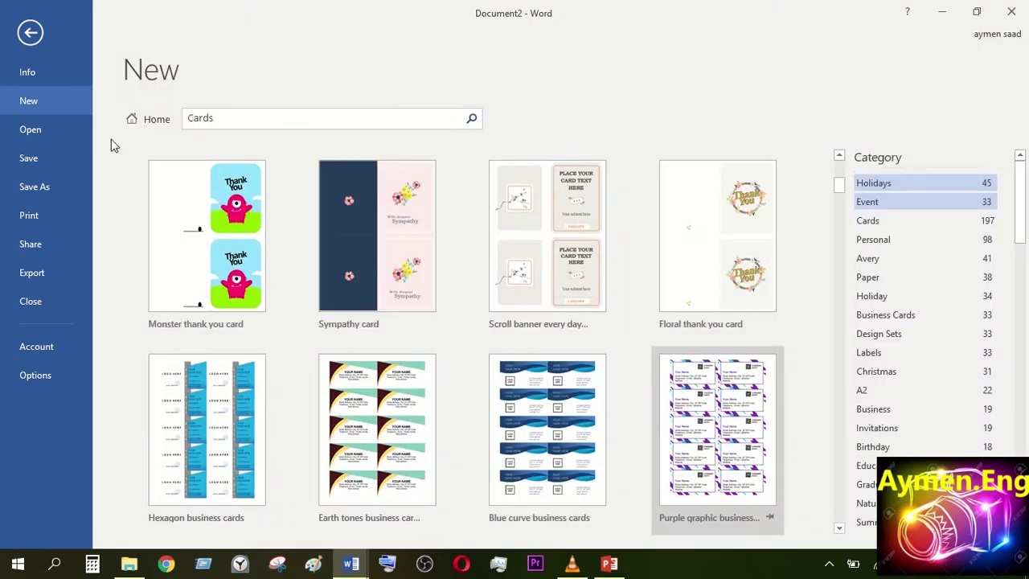
- Show the Open page with recent documents grouped under Today, Yesterday and Last Week
left_click(30, 129)
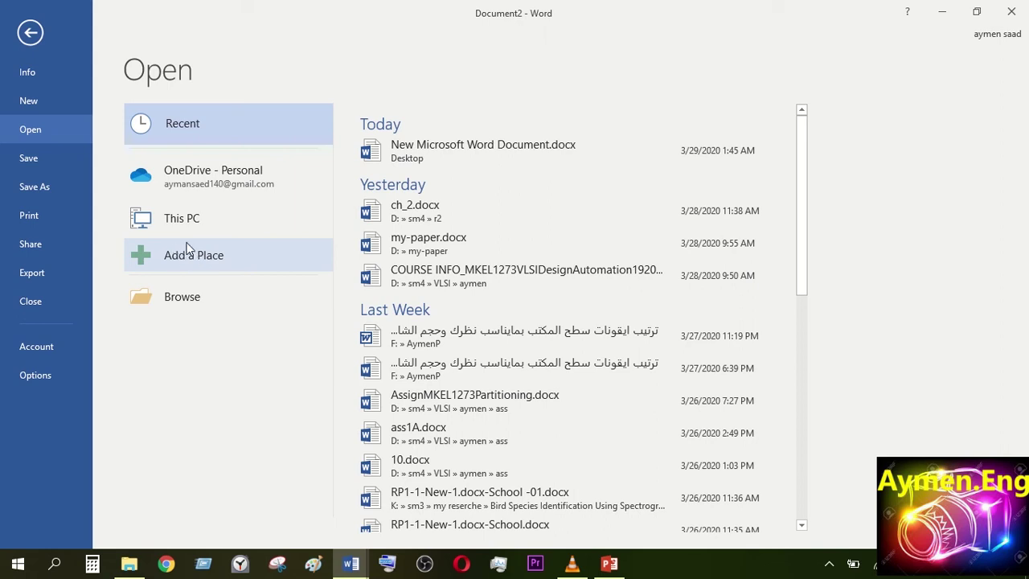
scroll(501, 286, "down", 1)
scroll(503, 287, "up", 1)
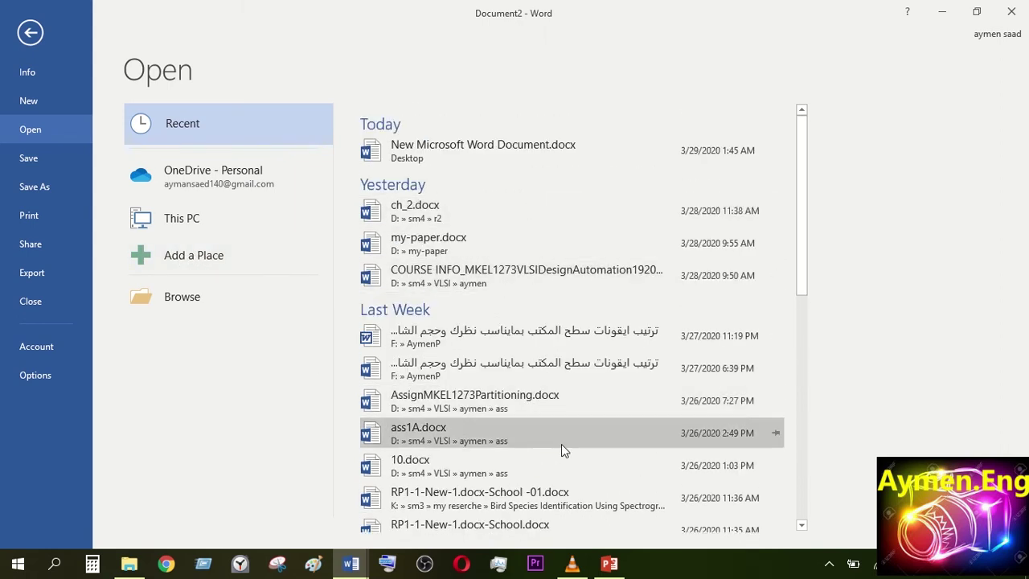
- Dismiss the Browse dialog without opening a file and show Document2's Save As locations
left_click(169, 298)
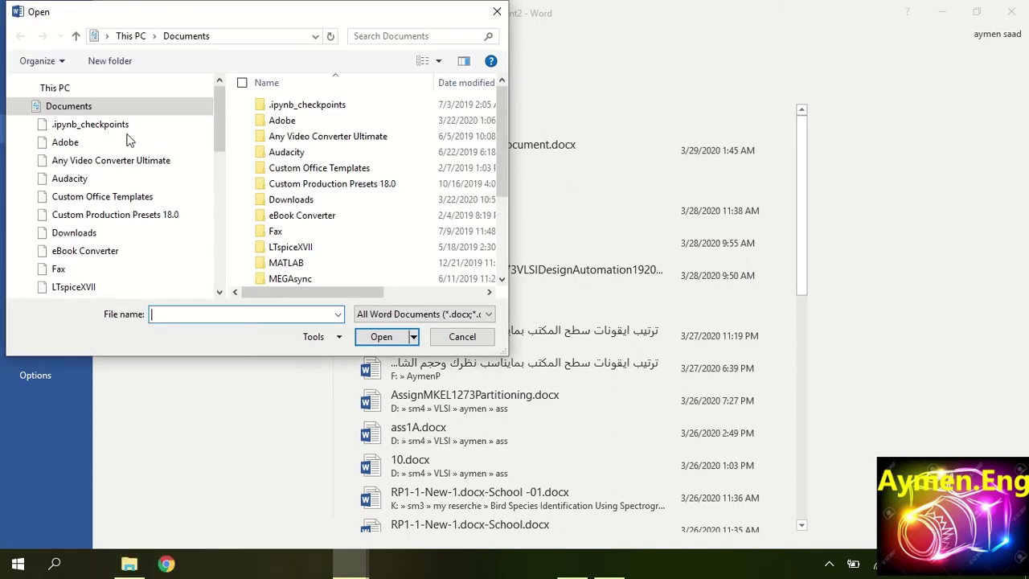
scroll(346, 217, "down", 2)
scroll(322, 201, "up", 2)
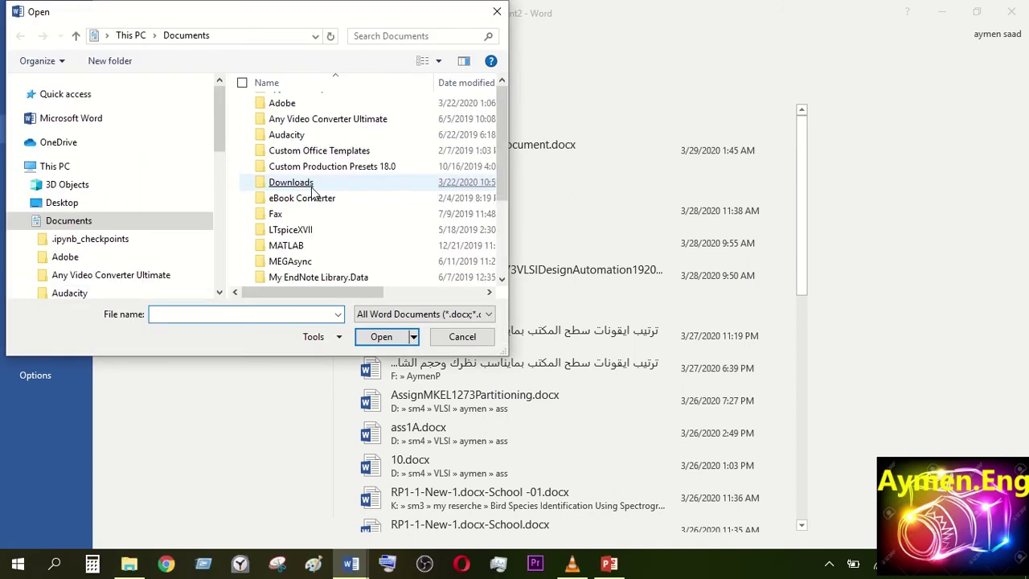
scroll(313, 195, "down", 1)
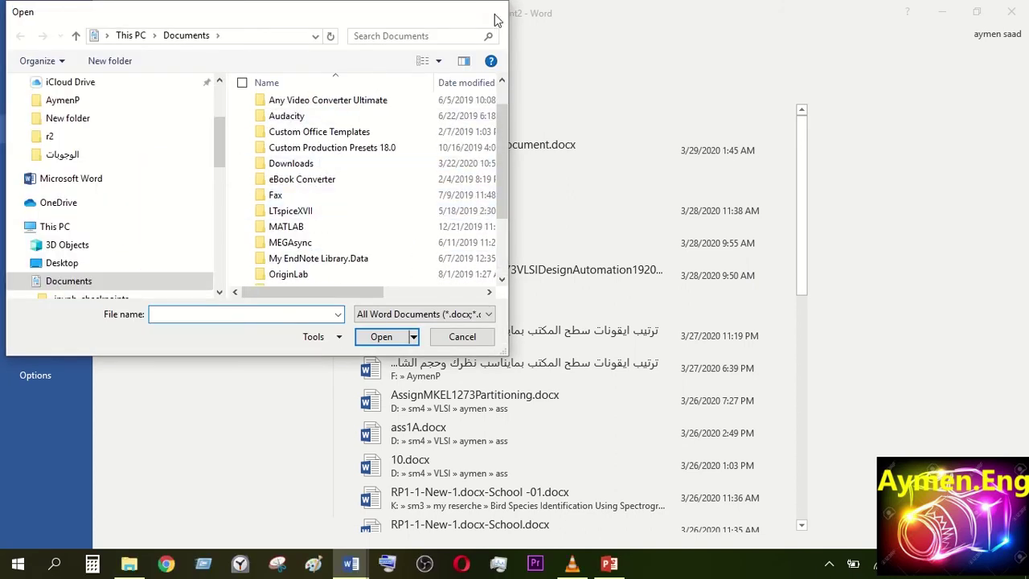
left_click(497, 11)
left_click(31, 160)
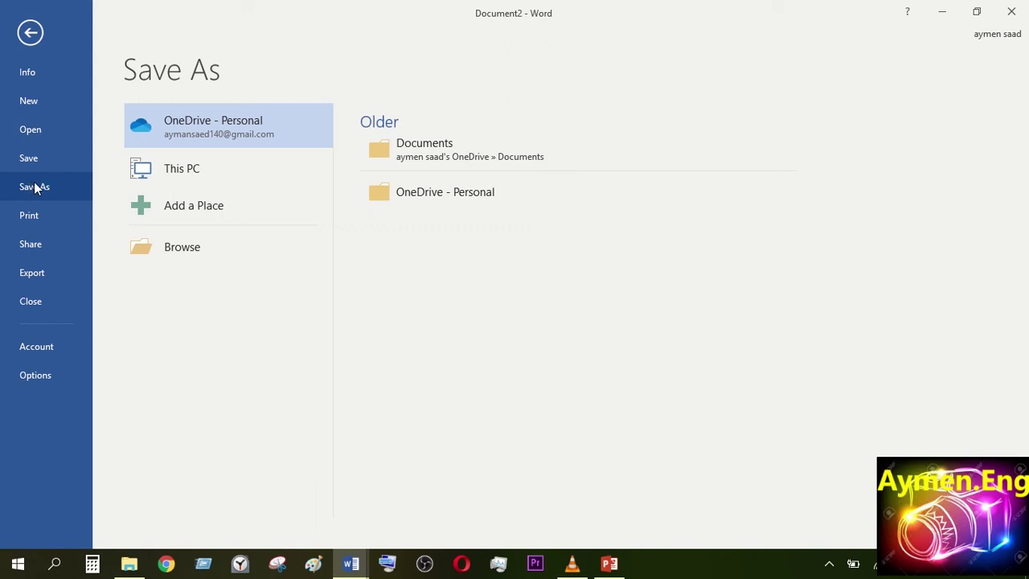
left_click(166, 244)
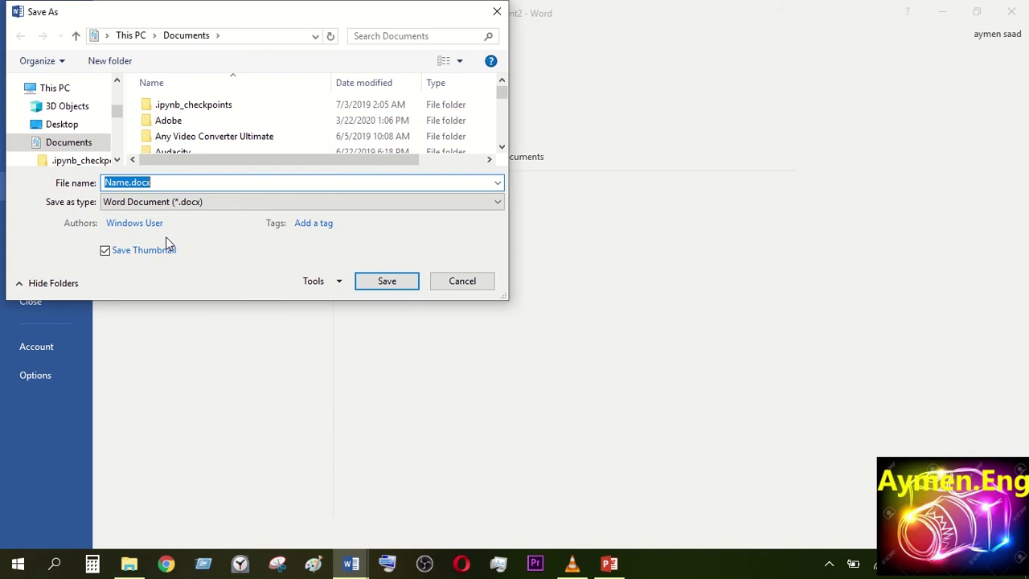
left_click(227, 204)
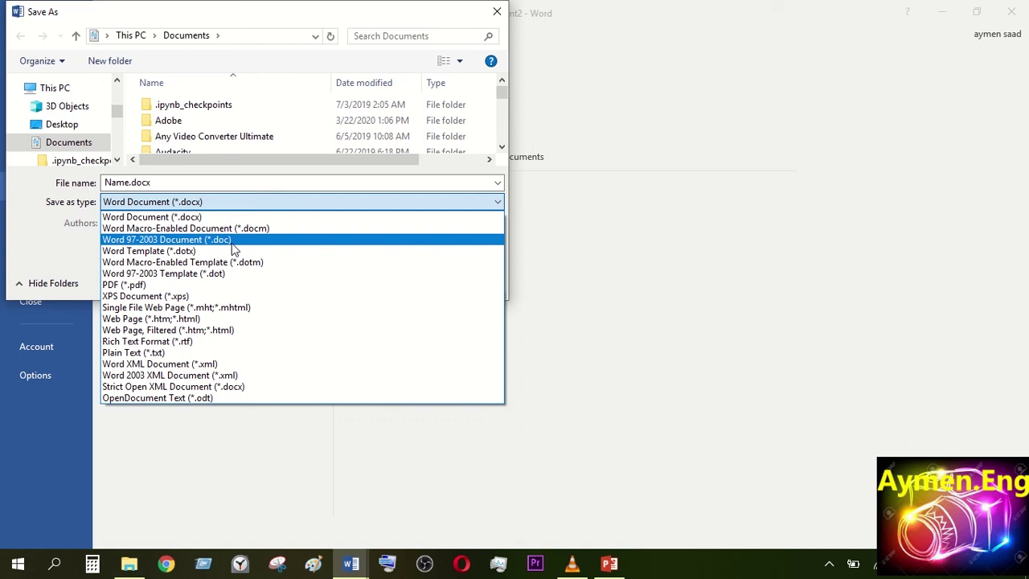
left_click(181, 217)
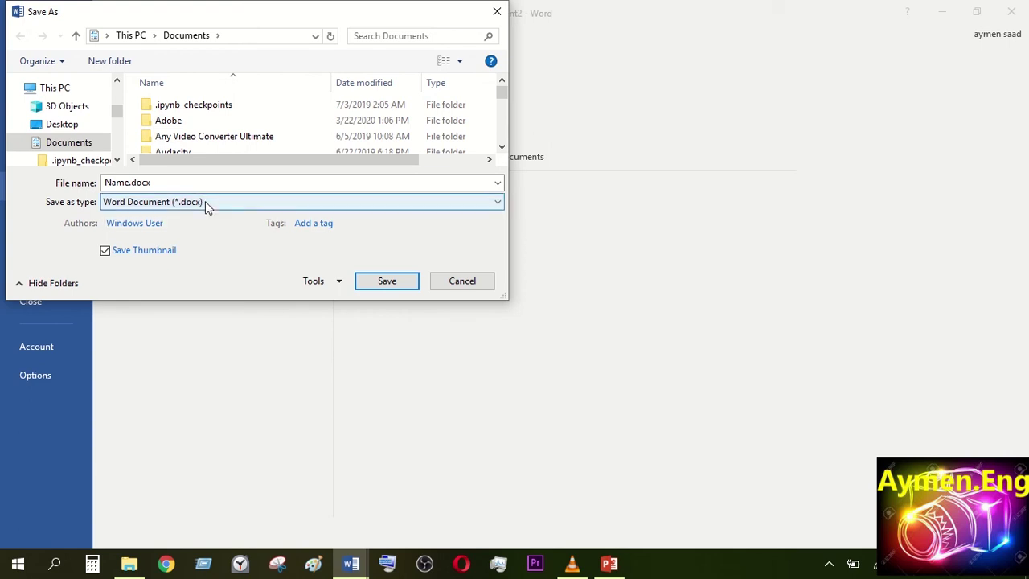
left_click(205, 202)
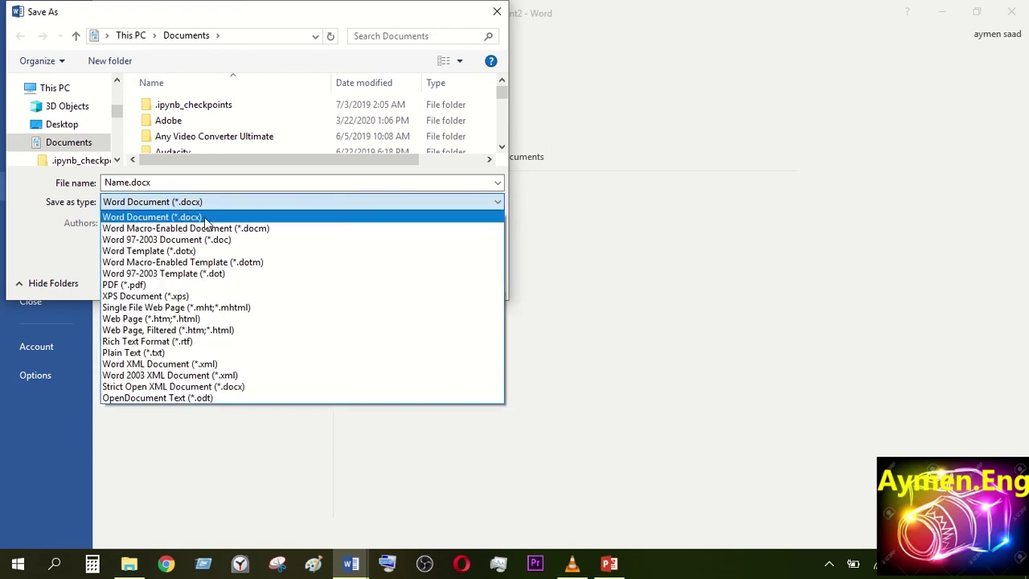
left_click(205, 205)
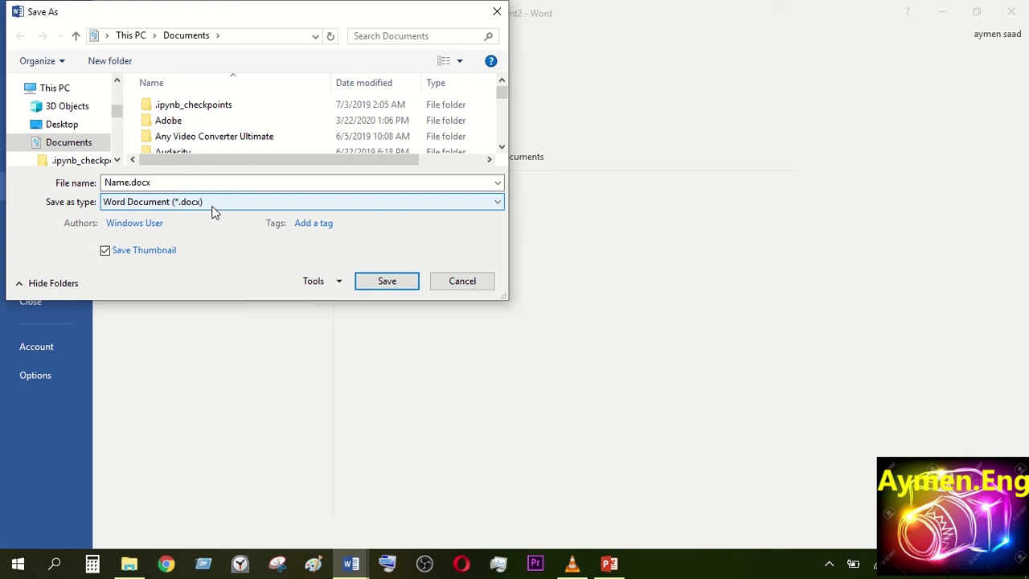
left_click(214, 207)
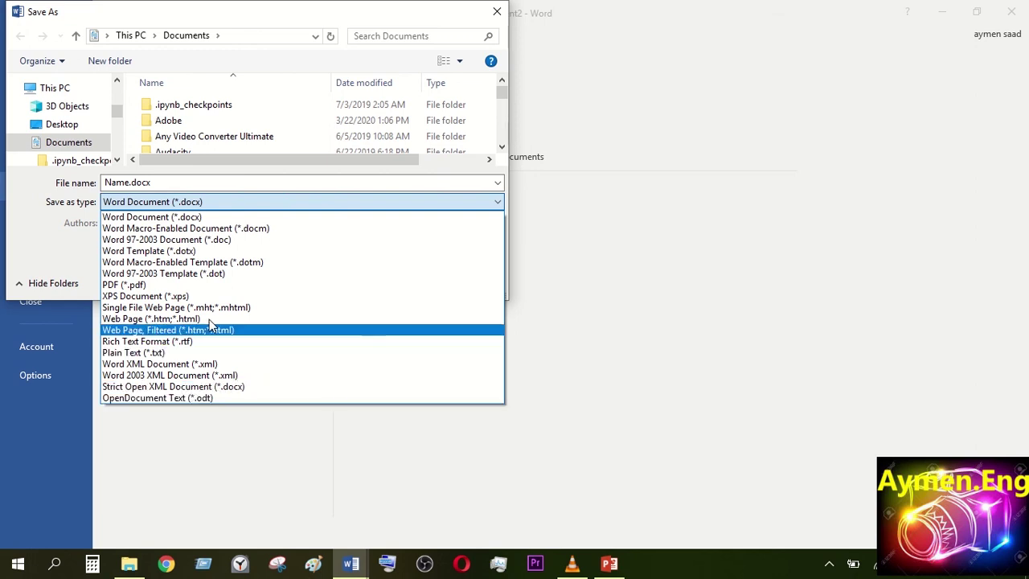
left_click(207, 185)
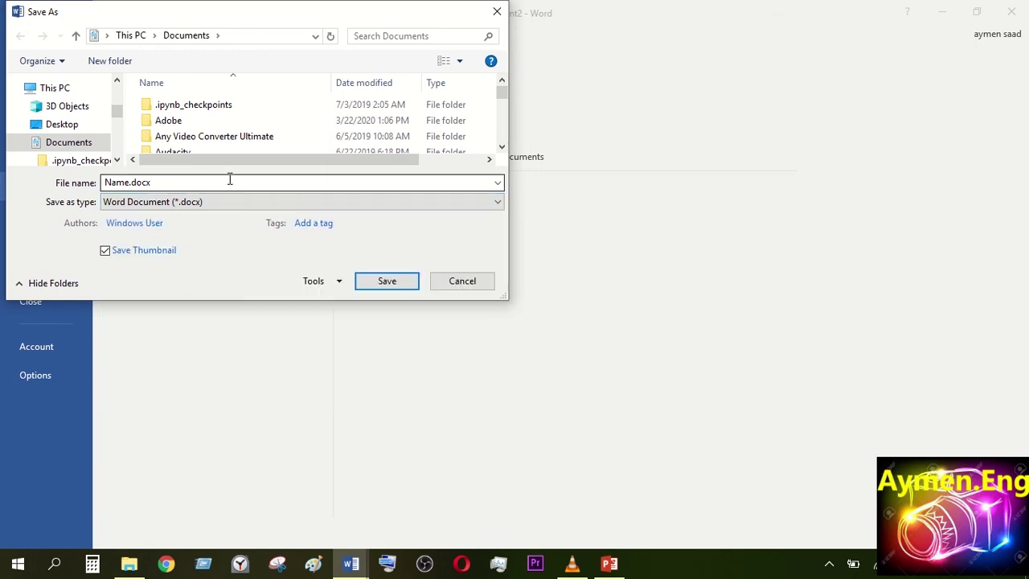
left_click(464, 281)
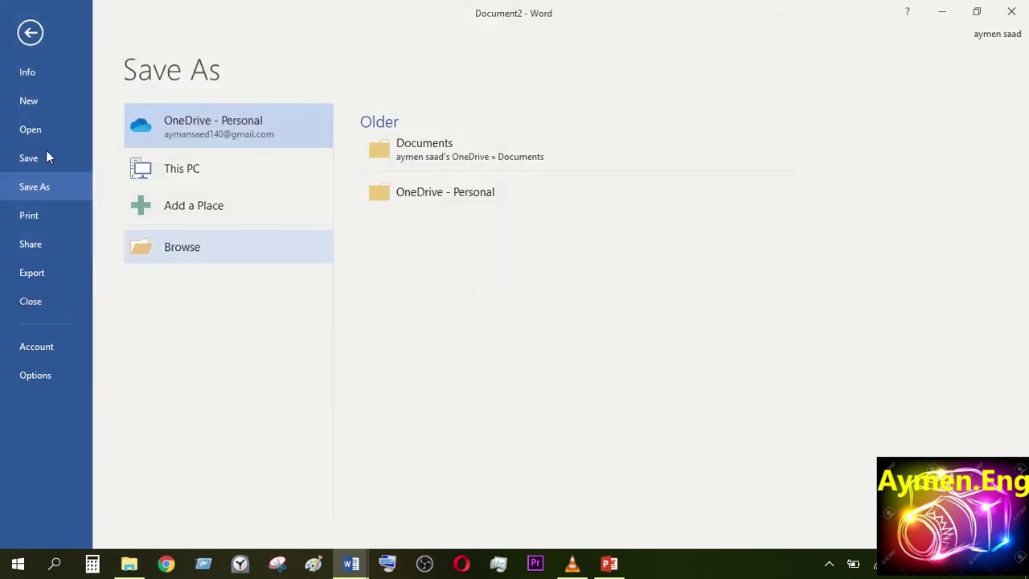
- Preview the resume's print layout, then show the Share options for Document2
left_click(25, 215)
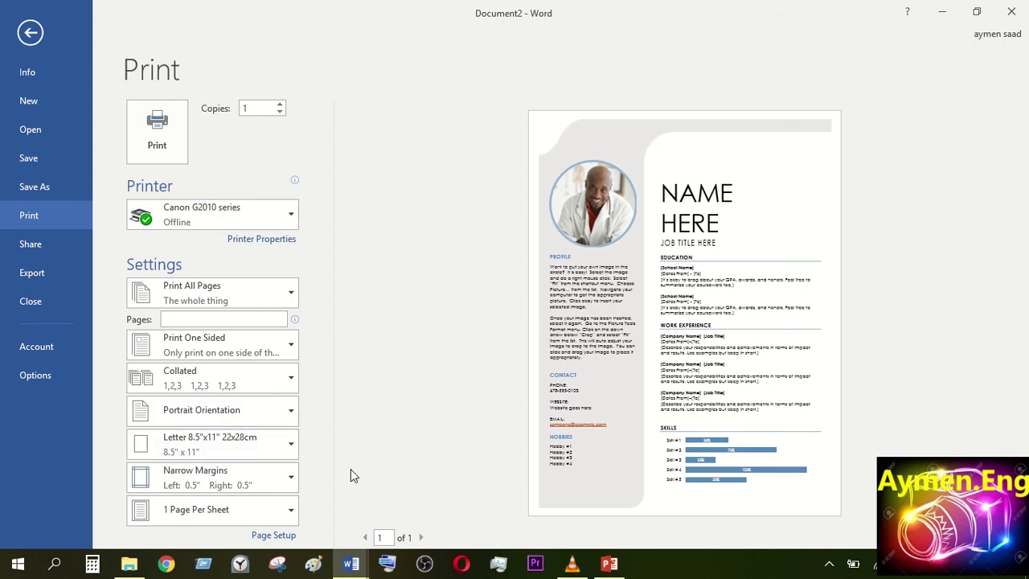
left_click(28, 246)
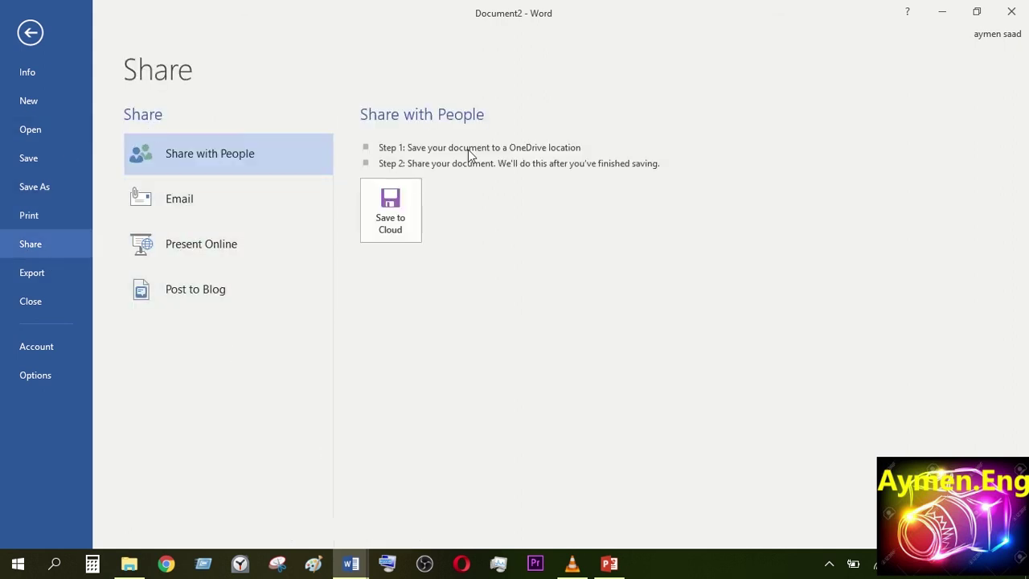
- Export the resume via Create PDF/XPS, opening the publish dialog proposing Name.pdf in Documents
left_click(4, 271)
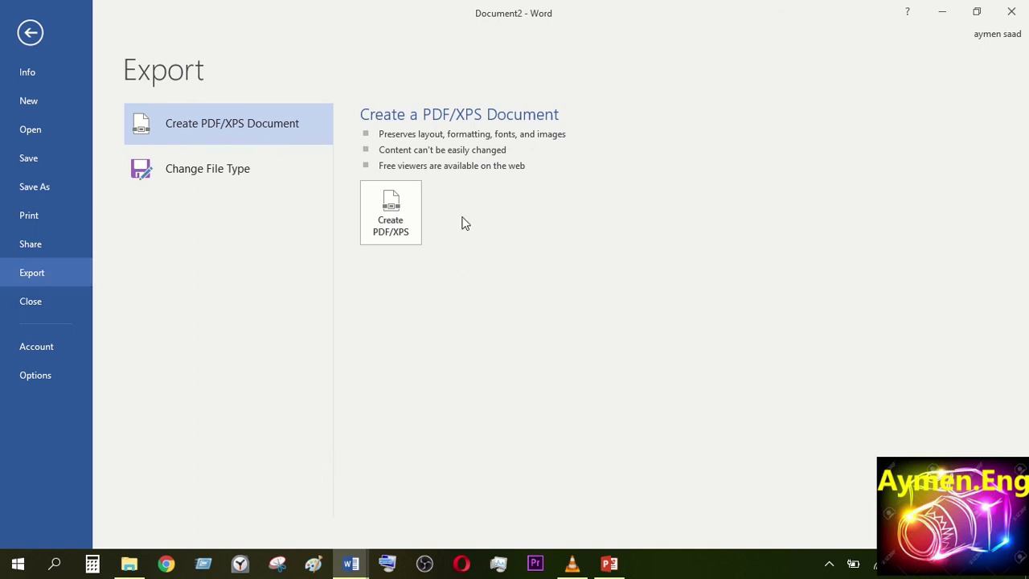
left_click(393, 240)
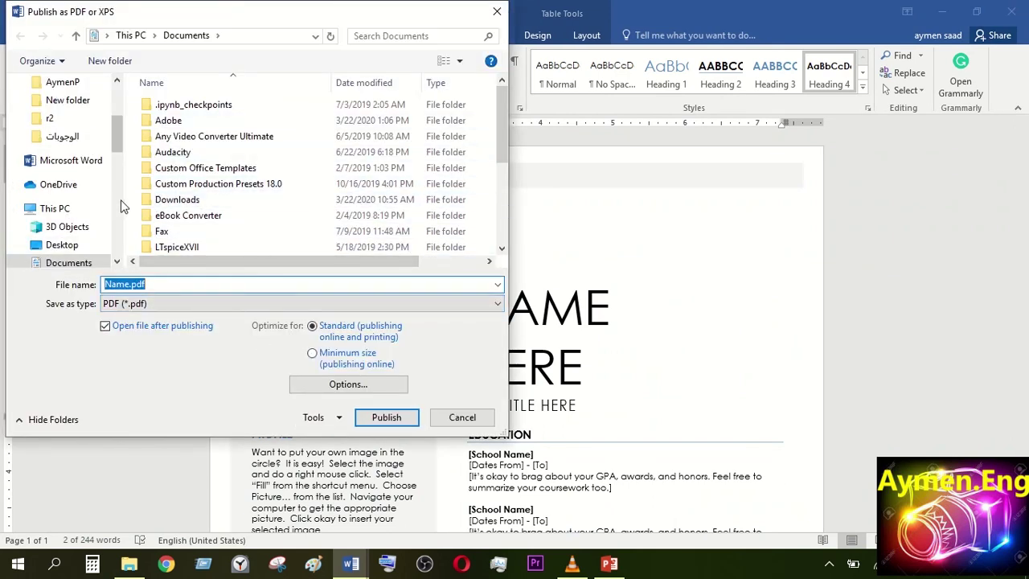
- Choose Desktop as the destination folder and publish the resume as Name.pdf
scroll(64, 209, "up", 3)
left_click(62, 82)
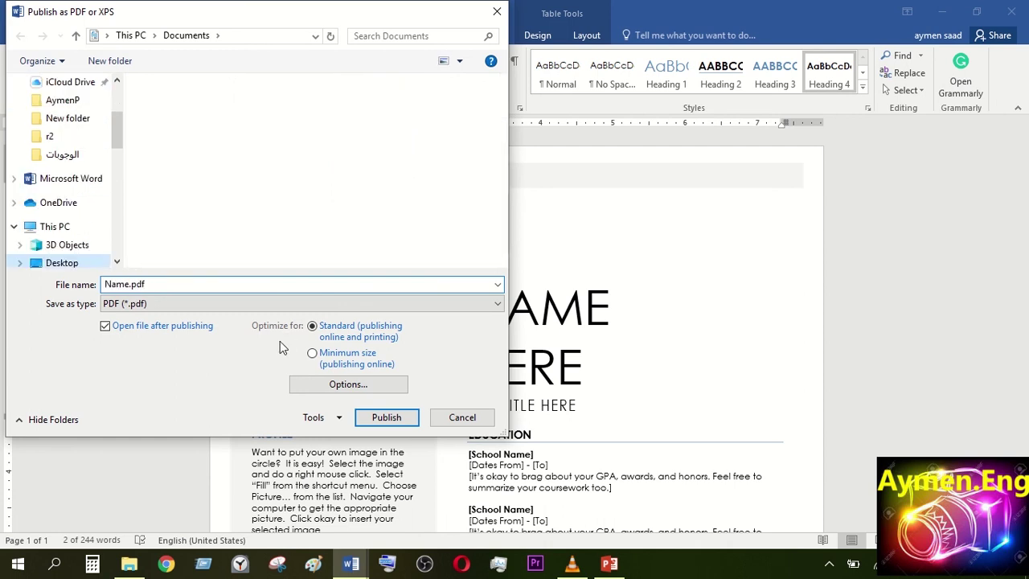
left_click(392, 425)
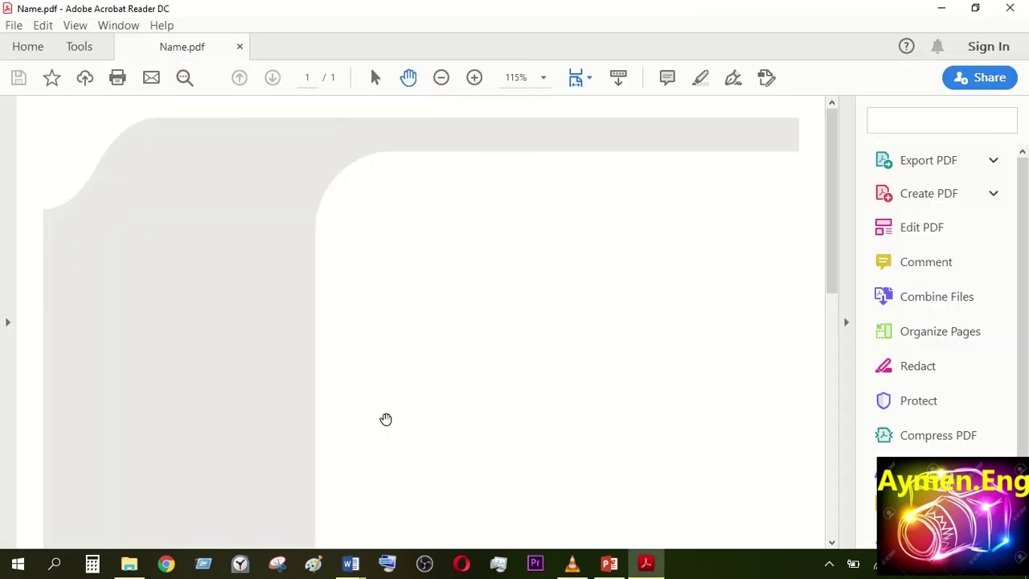
scroll(388, 396, "down", 5)
scroll(388, 396, "down", 4)
scroll(389, 397, "down", 3)
scroll(388, 397, "up", 7)
scroll(386, 397, "up", 5)
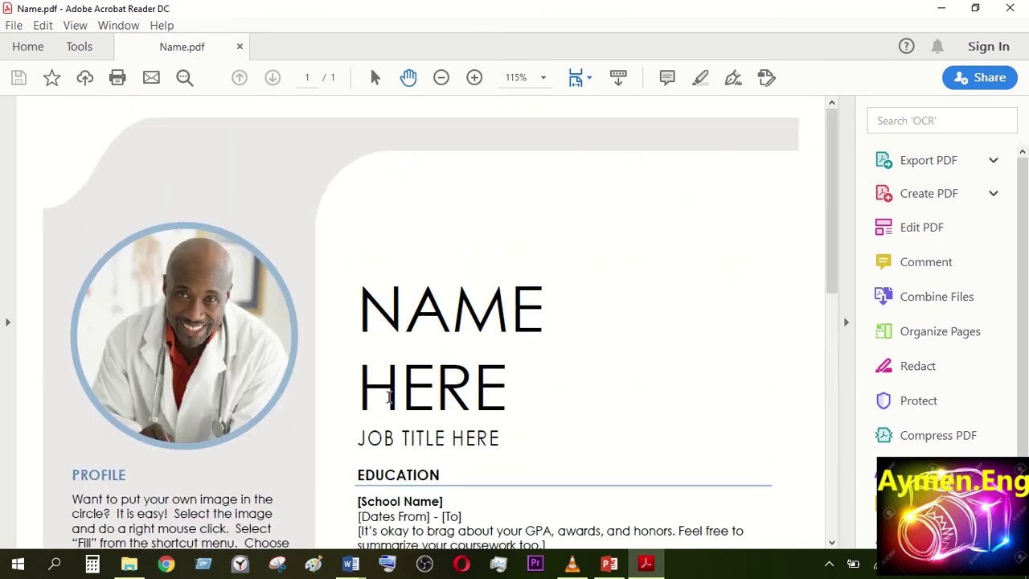